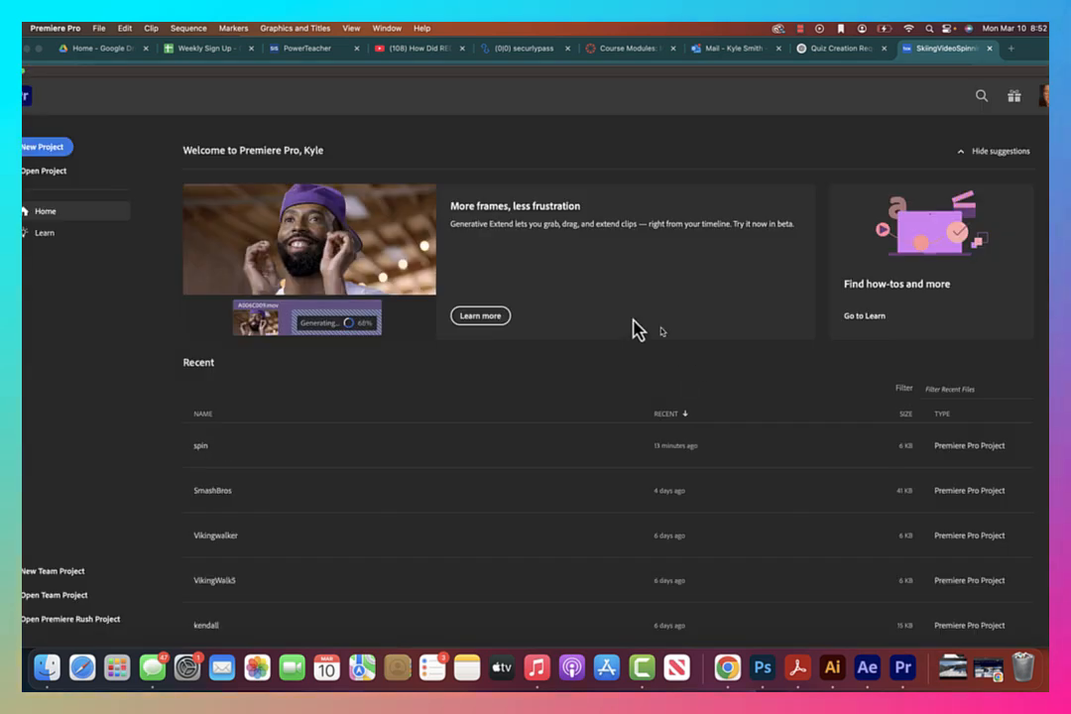
# Create a new project named Skii Lodge
pyautogui.click(30, 149)
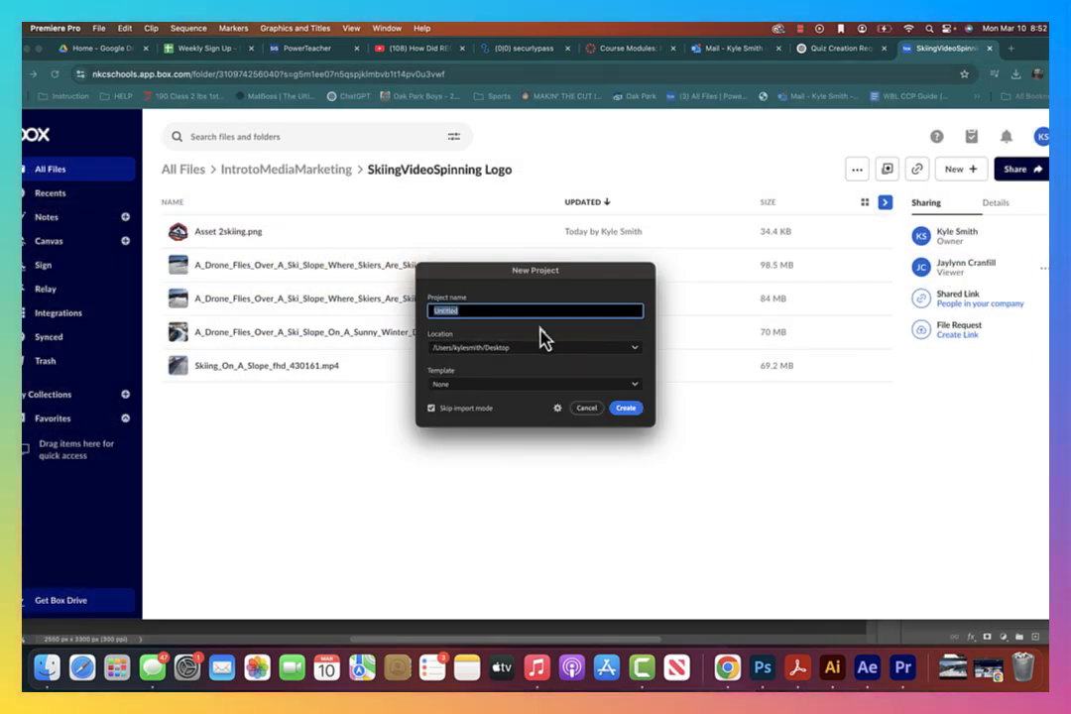
pyautogui.write('Skii')
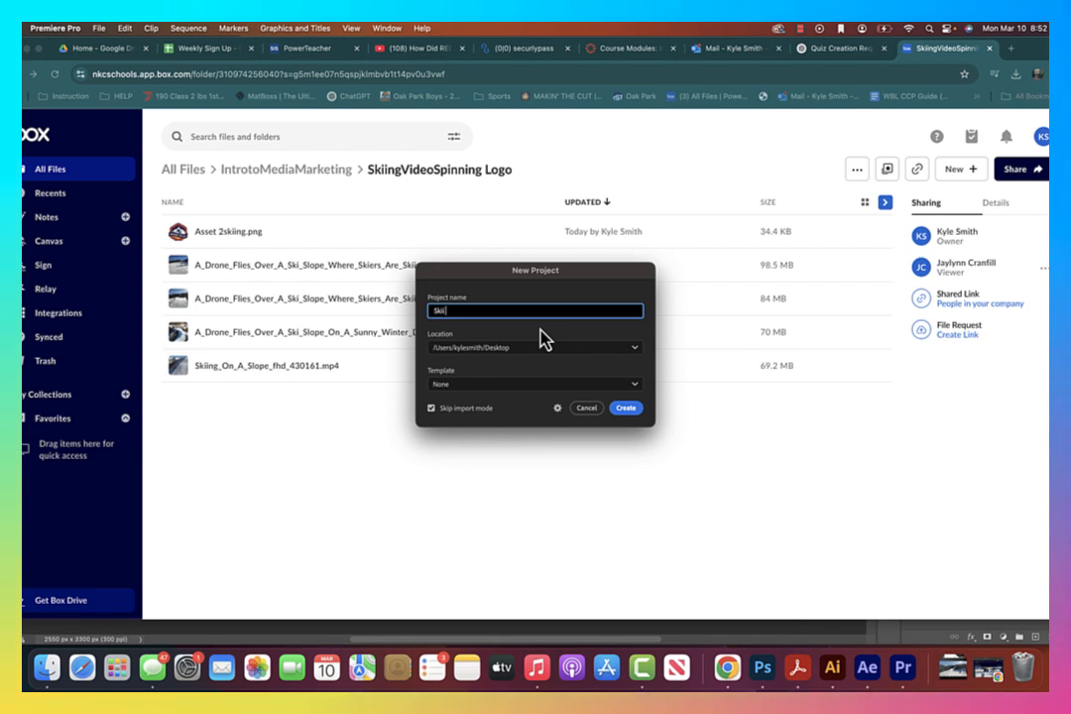
pyautogui.write(' Logge')
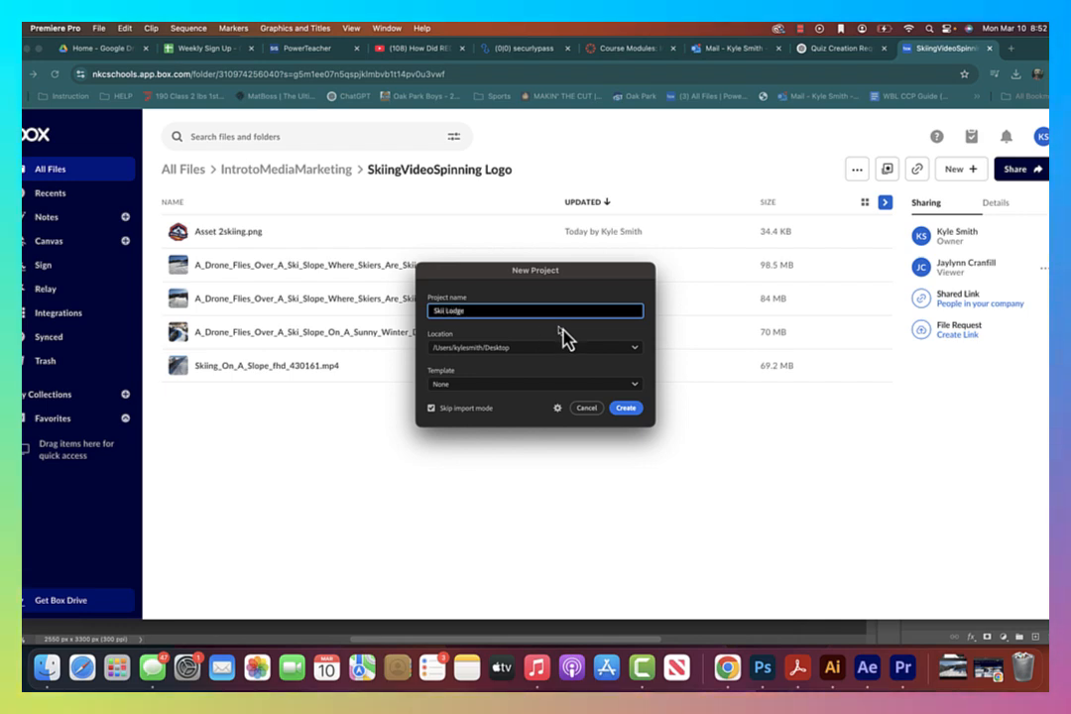
pyautogui.click(632, 410)
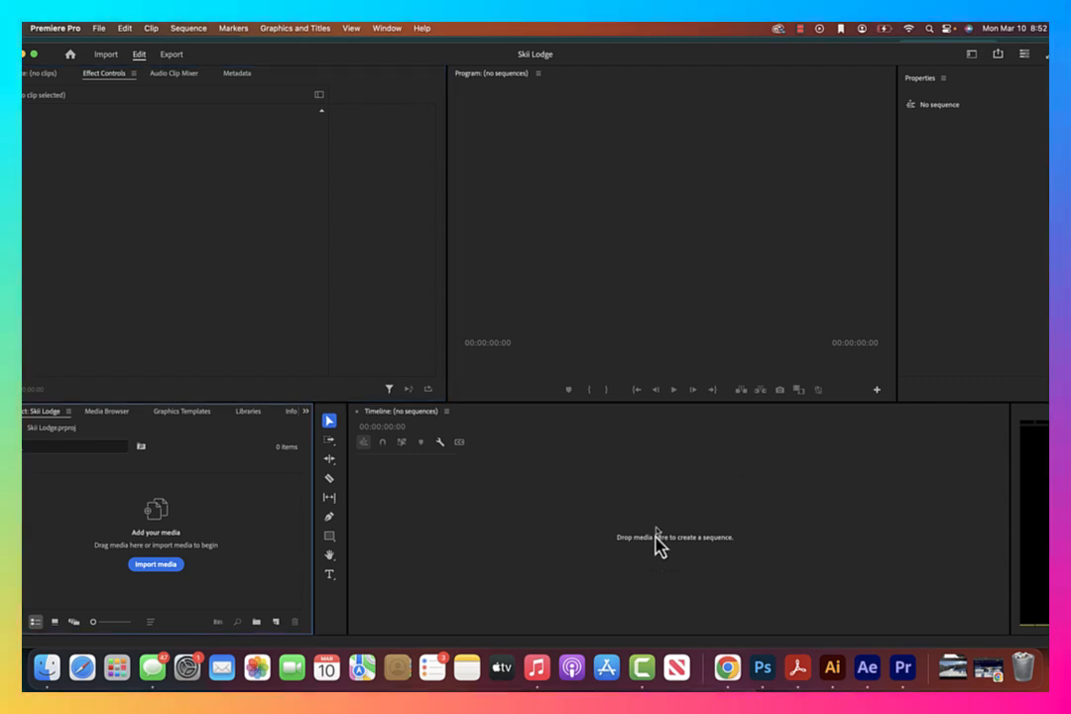
# Switch to Chrome to view the SkiingVideoSpinning Logo folder's source files, and return to Premiere Pro
pyautogui.click(730, 670)
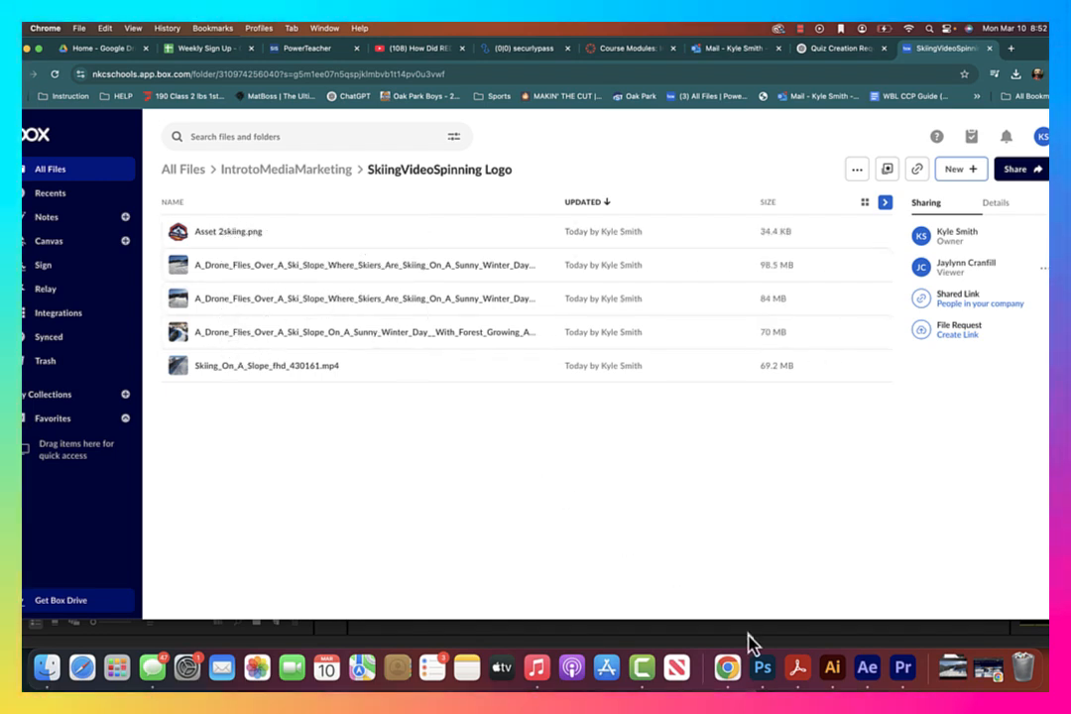
pyautogui.rightClick(902, 670)
pyautogui.click(902, 673)
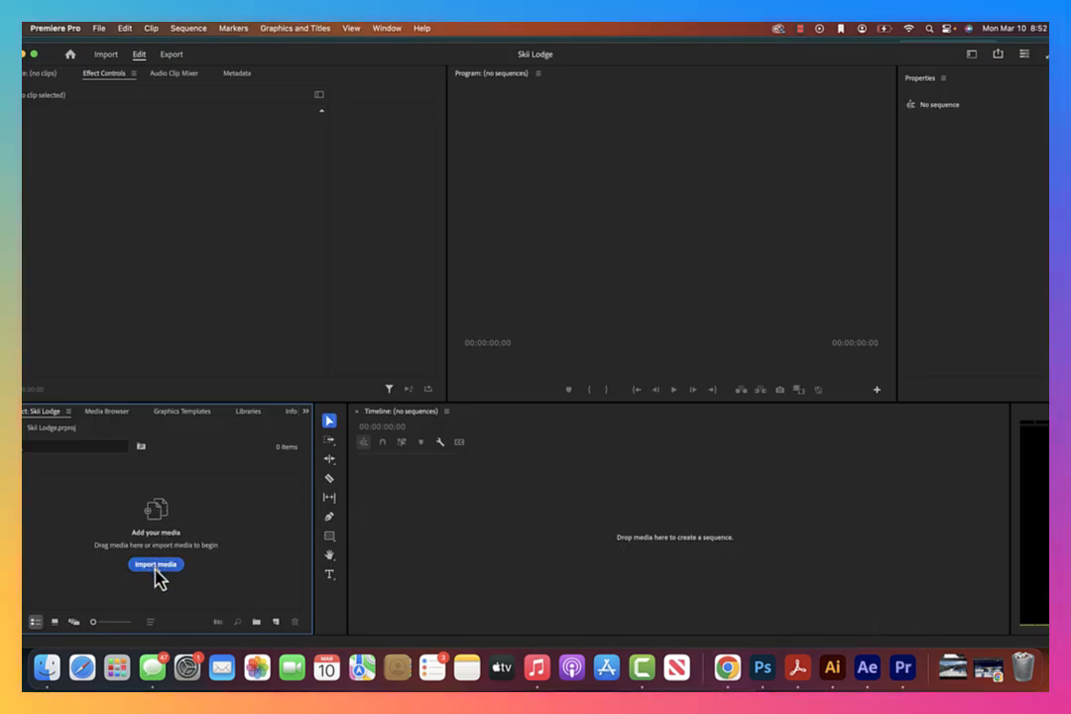
# Import the three A_Drone_Flies_Over MP4 clips (2264414, 2264401 and 2264458) from the Downloads folder
pyautogui.click(155, 564)
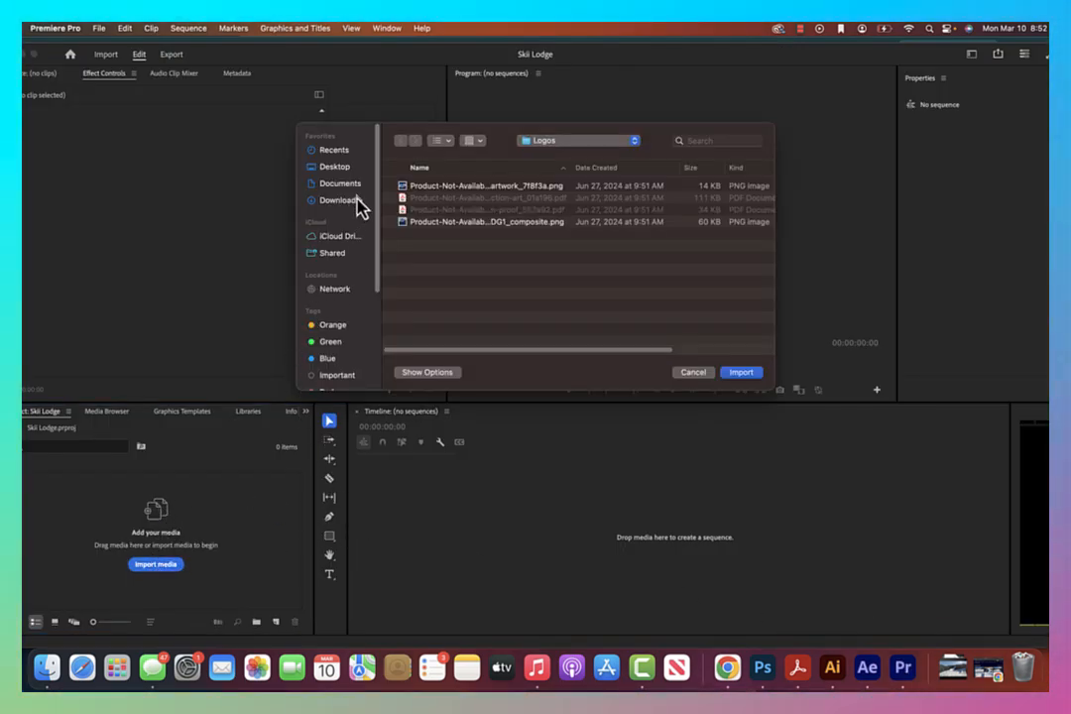
pyautogui.click(339, 200)
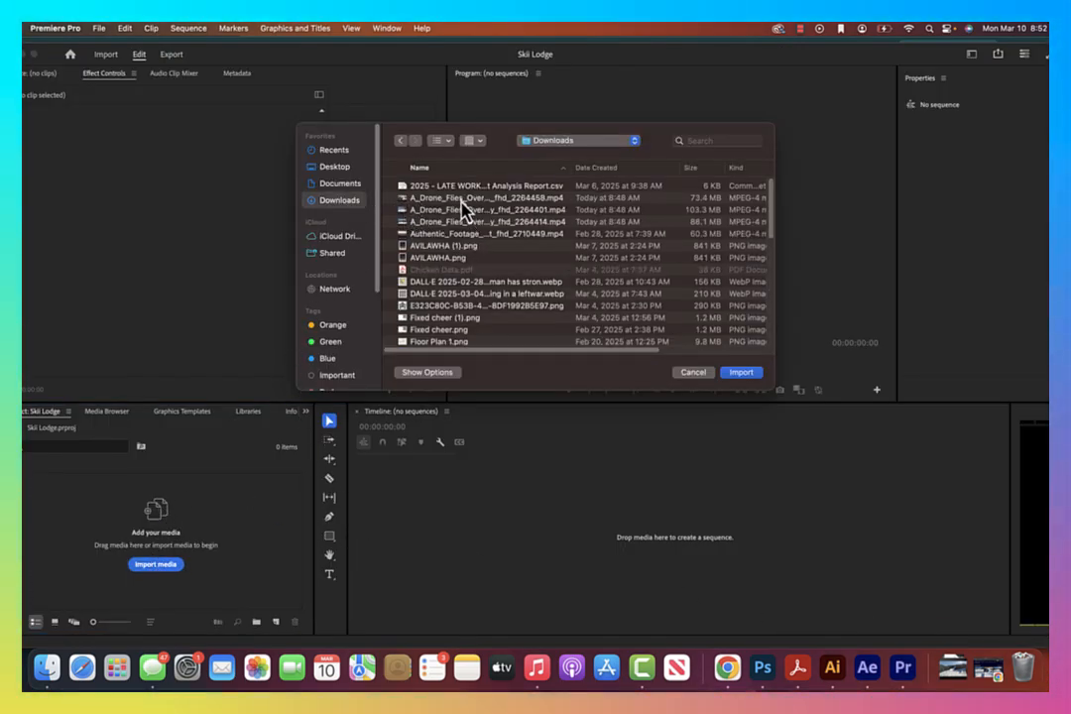
pyautogui.click(466, 198)
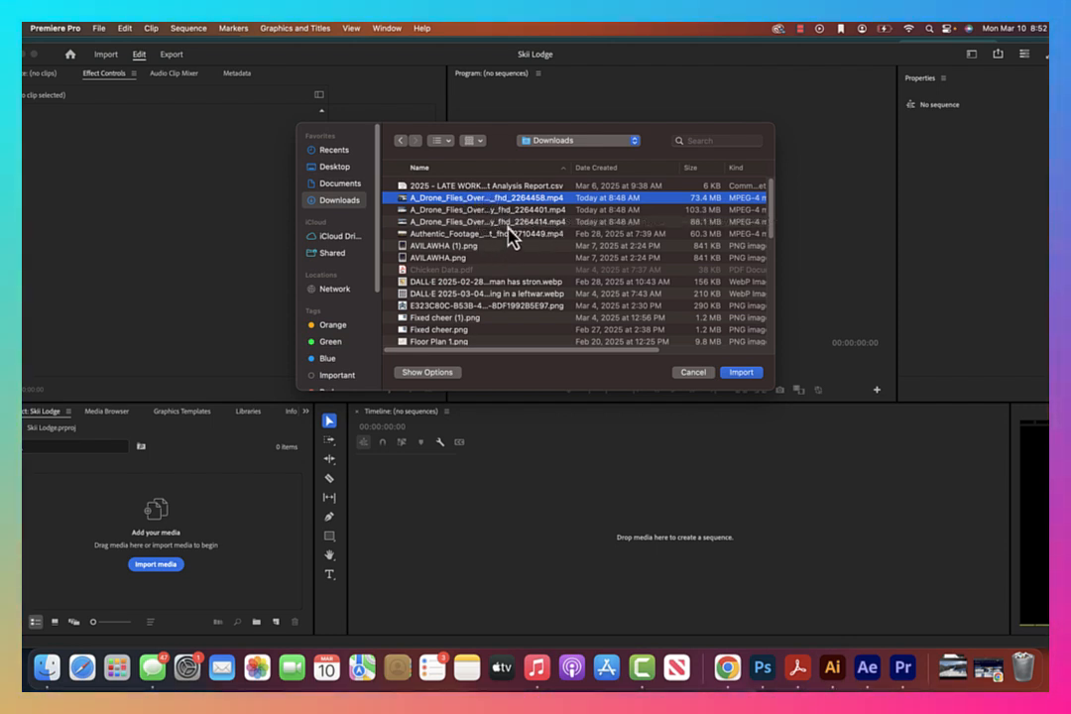
pyautogui.keyDown('shift'); pyautogui.click(517, 224); pyautogui.keyUp('shift')
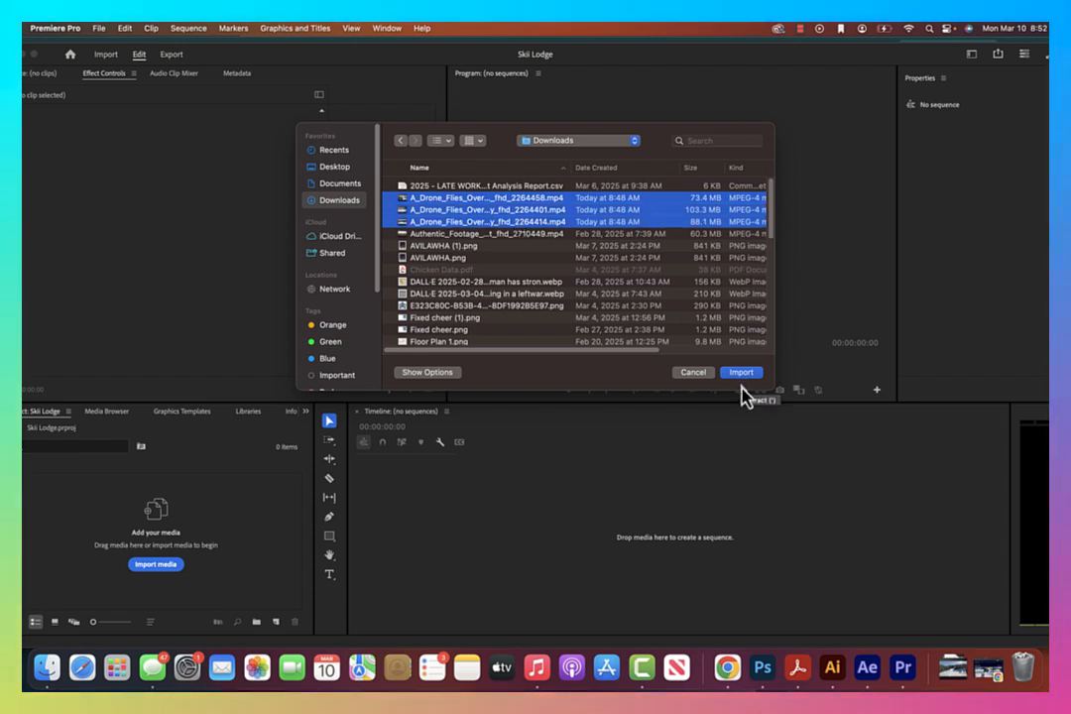
pyautogui.click(585, 169)
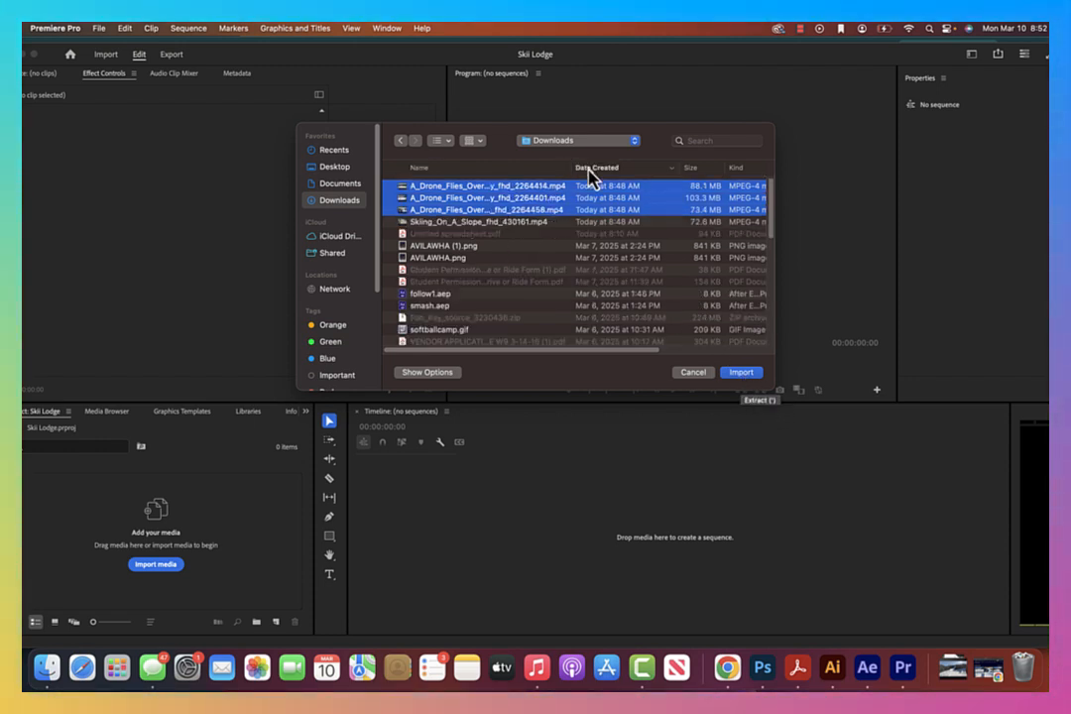
pyautogui.scroll(-5, 563, 240)
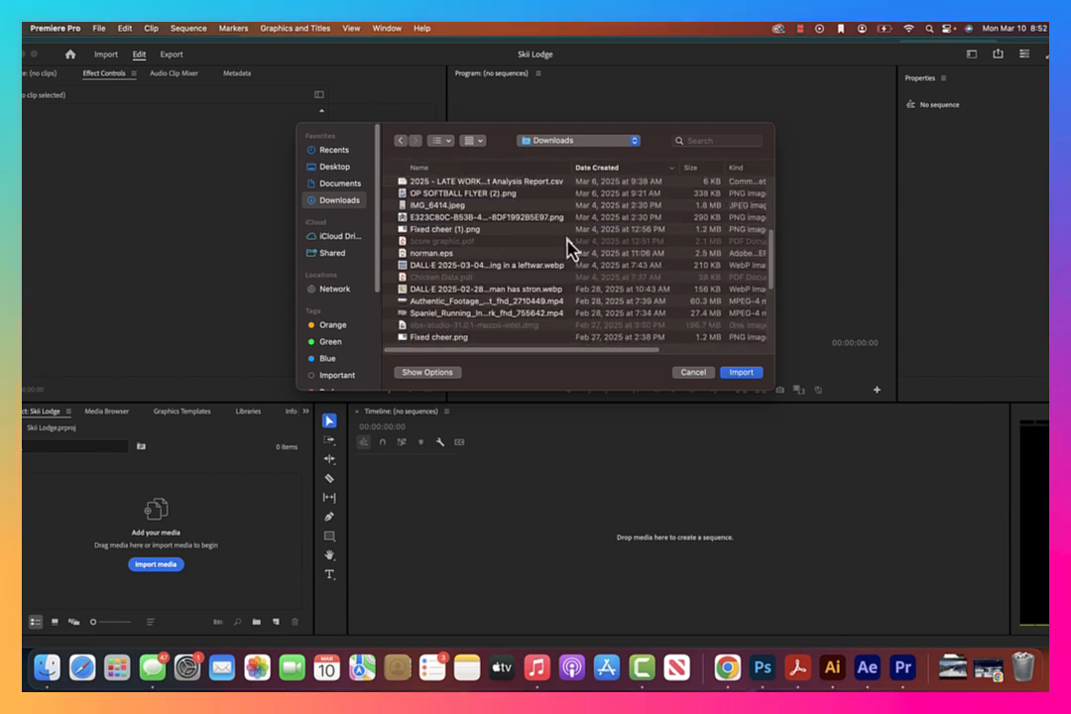
pyautogui.scroll(5, 566, 244)
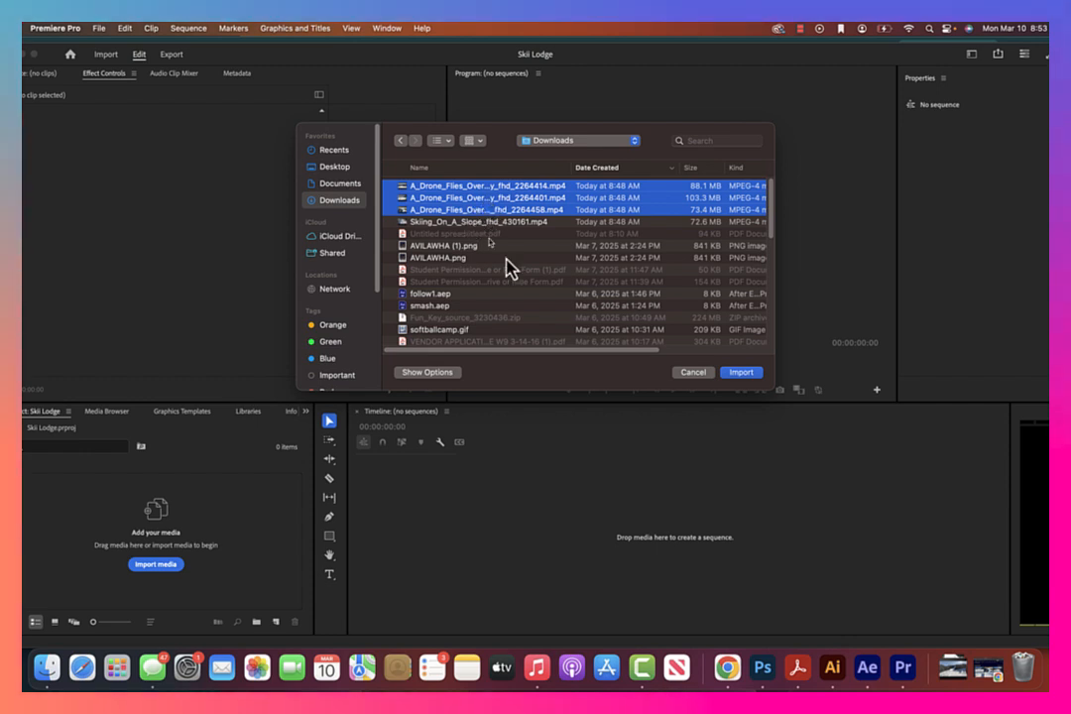
pyautogui.click(739, 372)
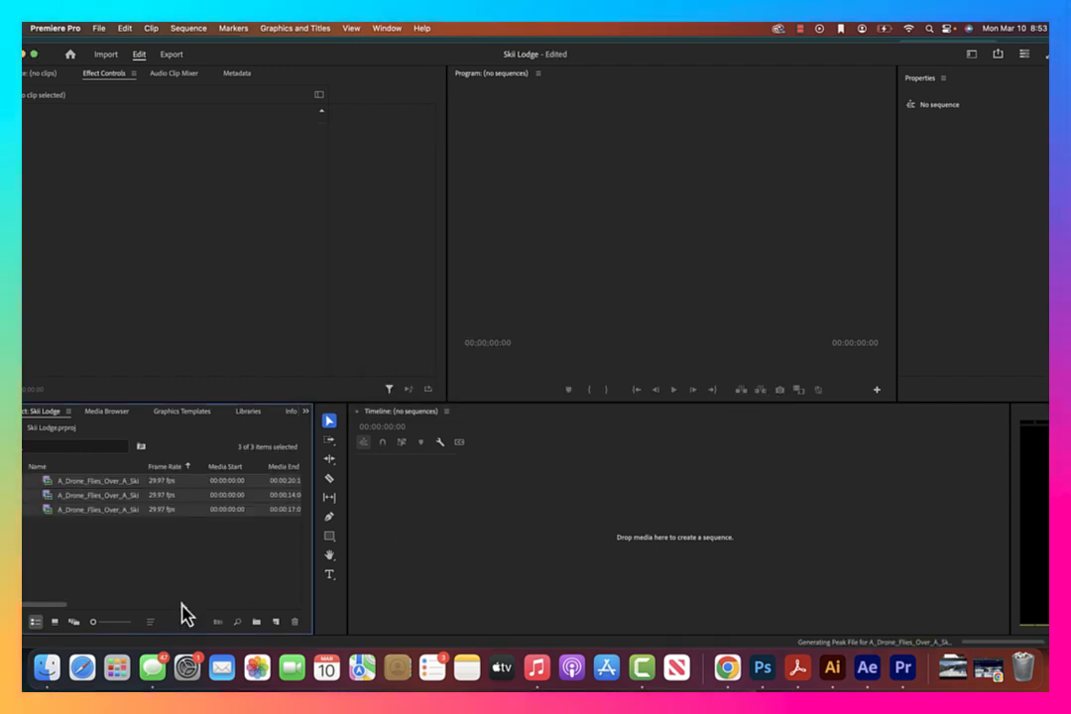
# Import the logo Asset 2skiing.png from the 1x folder on the Desktop
pyautogui.doubleClick(257, 538)
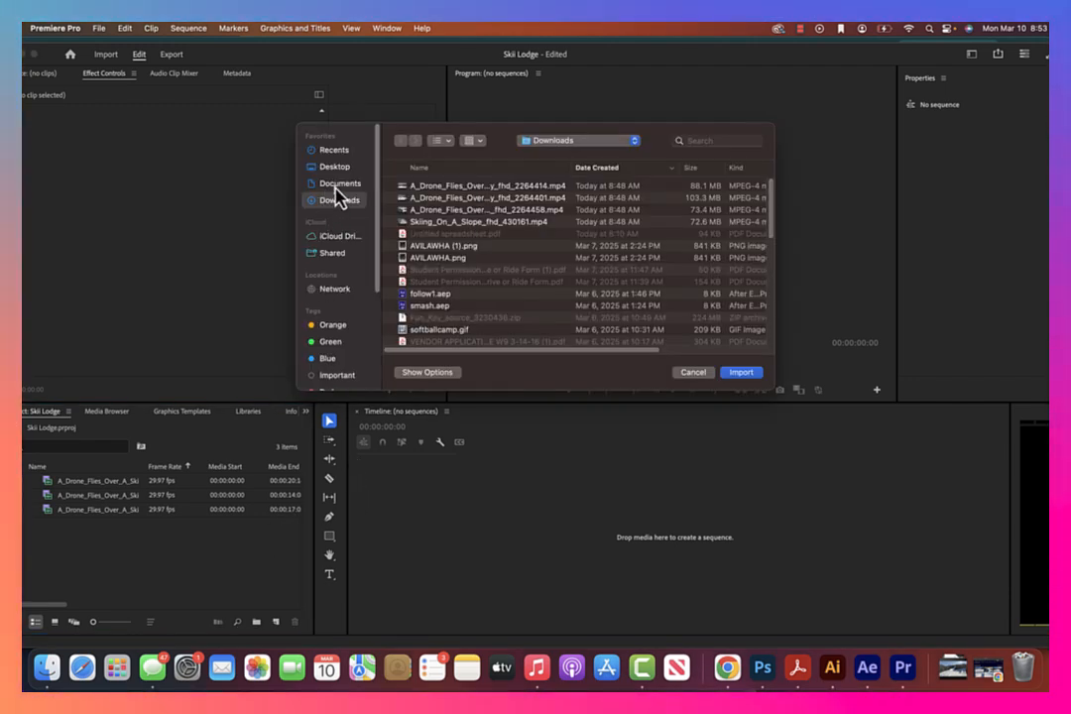
pyautogui.click(340, 168)
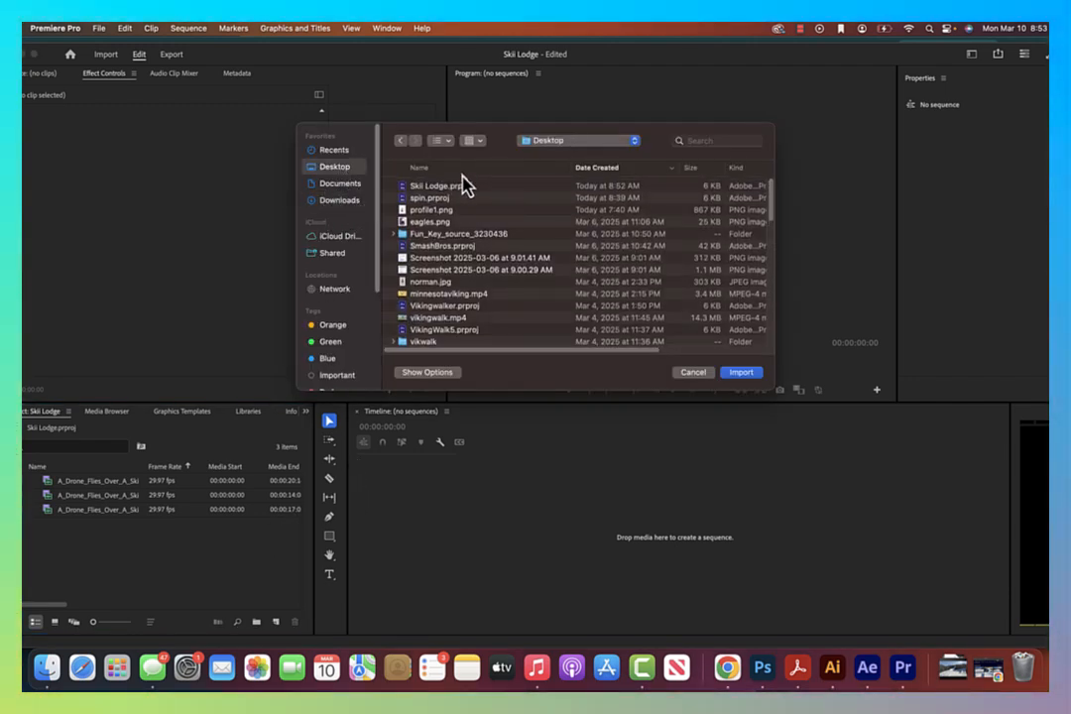
pyautogui.click(593, 169)
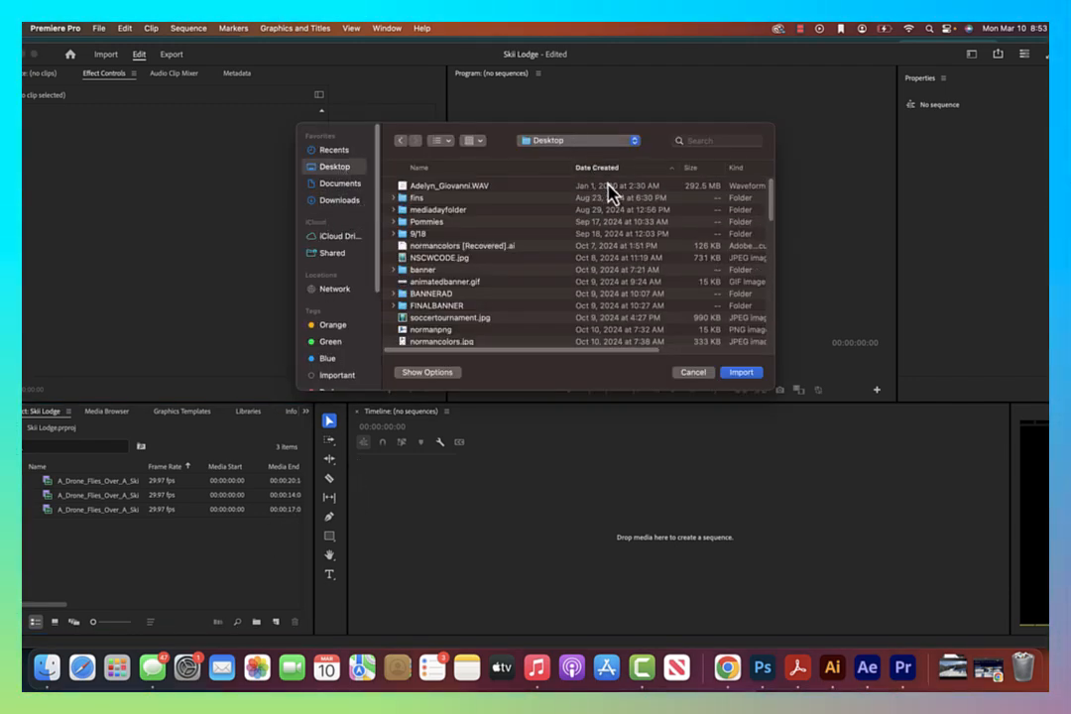
pyautogui.click(600, 170)
pyautogui.scroll(-3, 498, 222)
pyautogui.scroll(3, 498, 222)
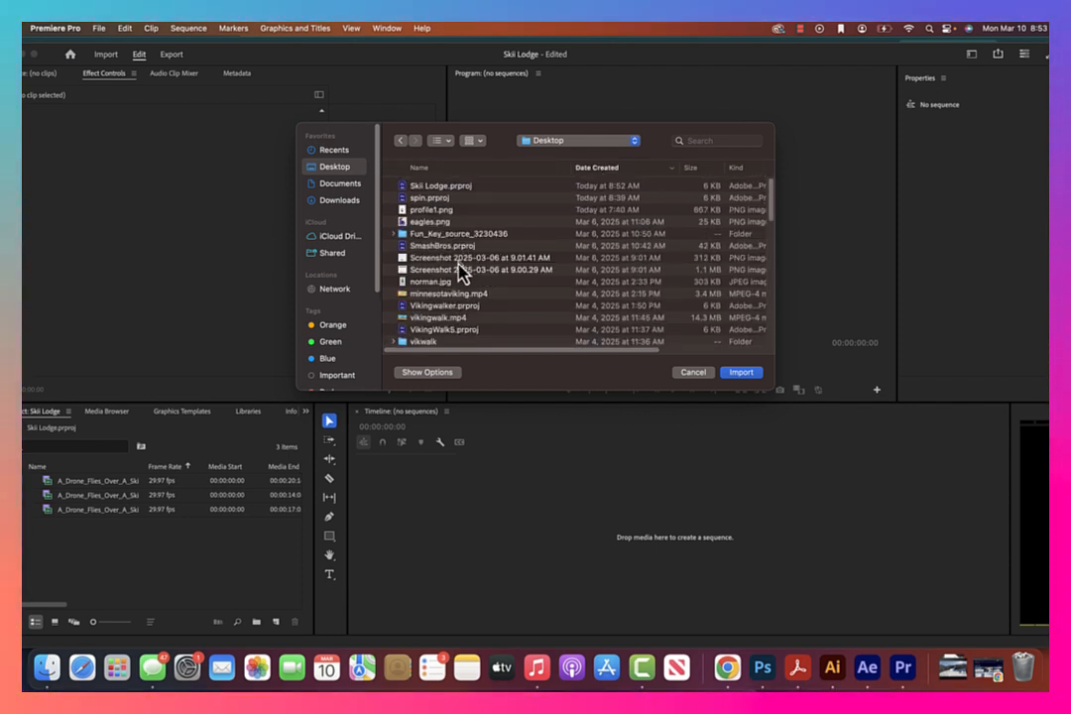
pyautogui.scroll(-2, 456, 268)
pyautogui.scroll(-5, 457, 268)
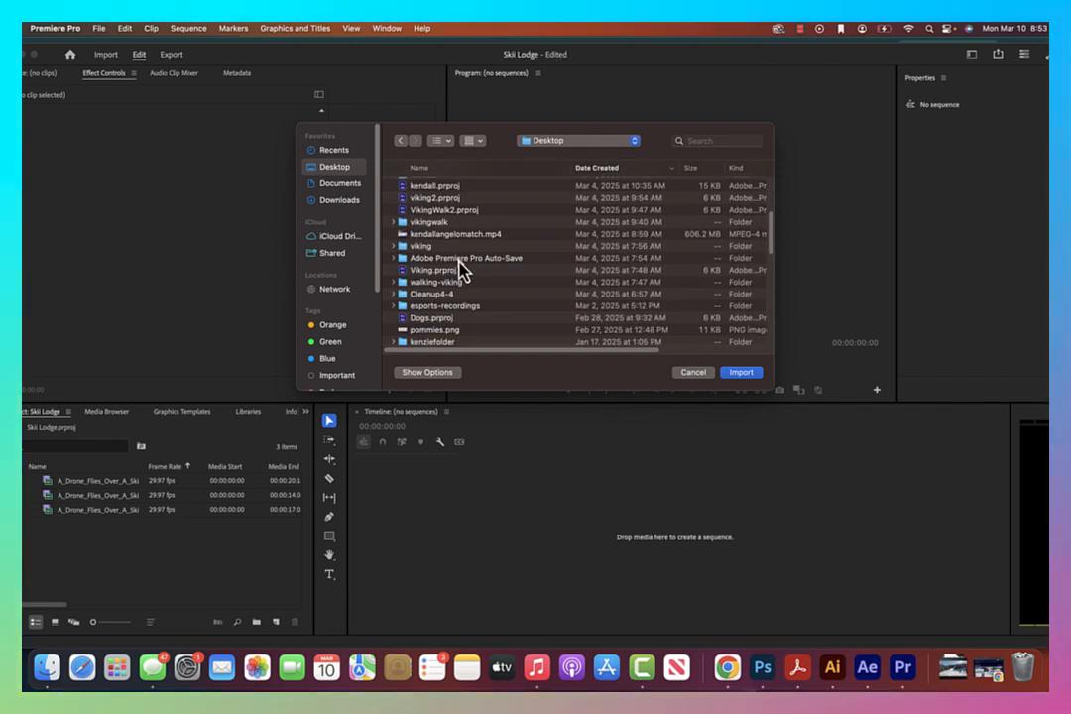
pyautogui.scroll(-3, 459, 267)
pyautogui.doubleClick(416, 326)
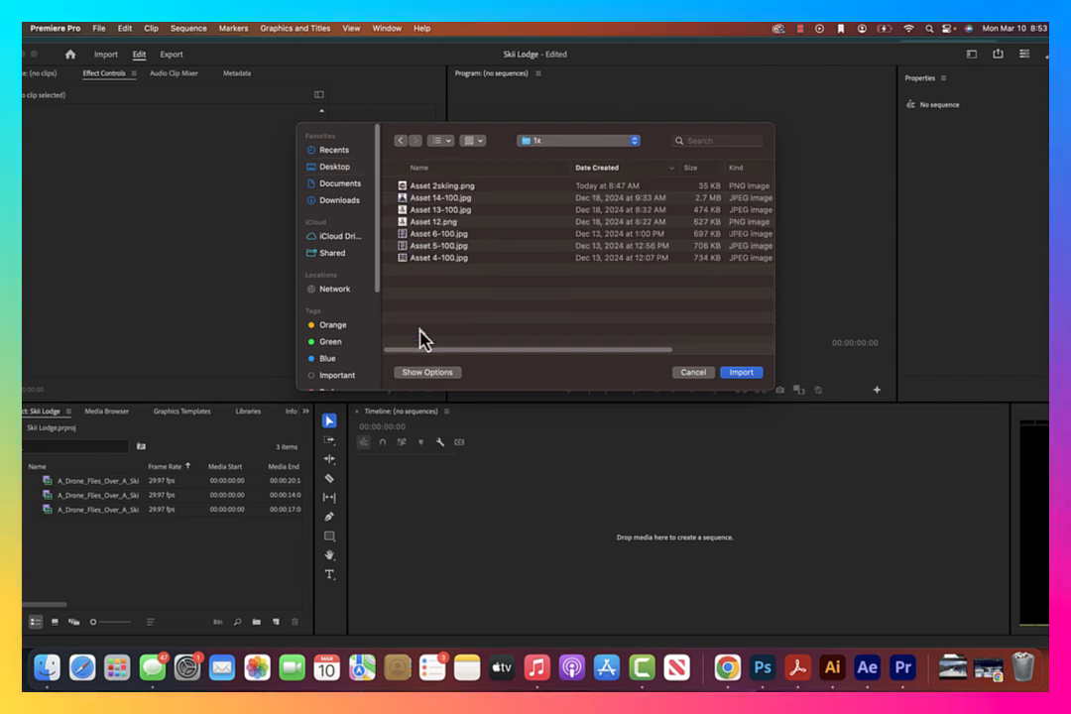
pyautogui.click(468, 187)
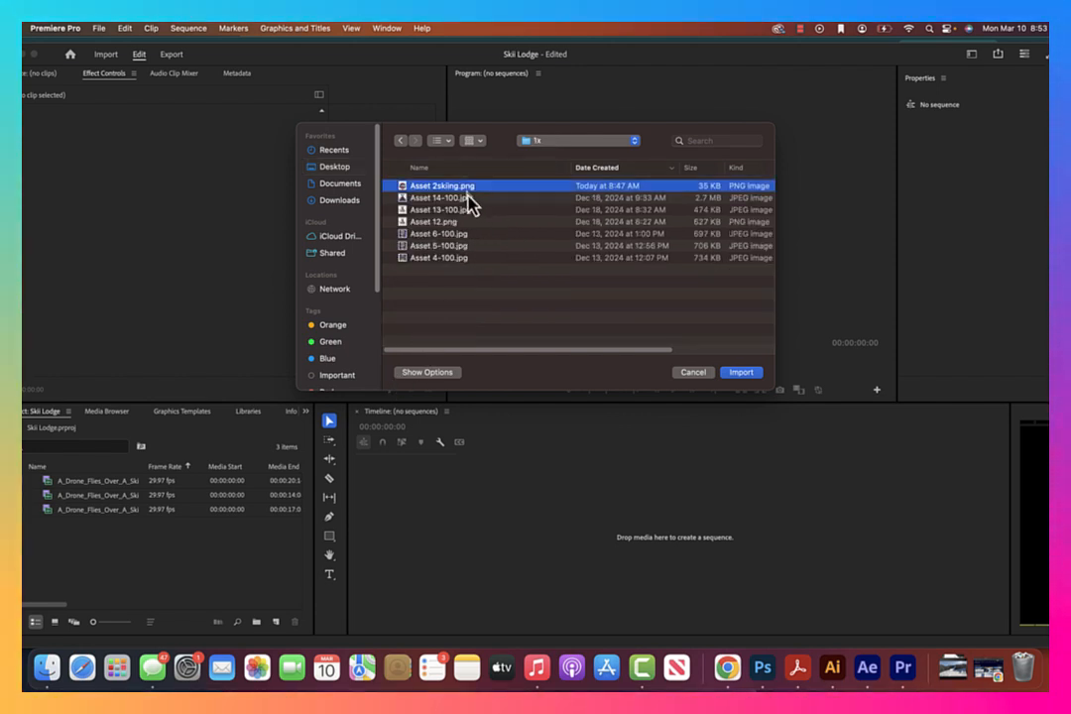
pyautogui.click(759, 375)
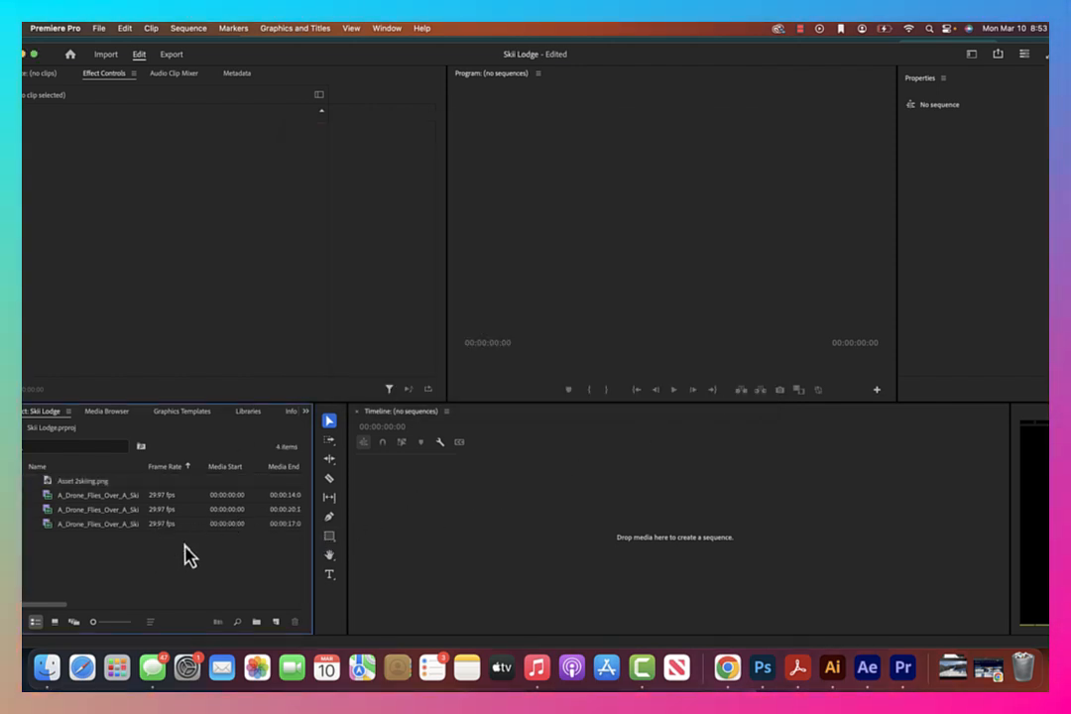
# Mark a range about 5:12 long ending at 00:00:09:22 in the fhd_2264458 drone clip and create a sequence from it
pyautogui.doubleClick(117, 496)
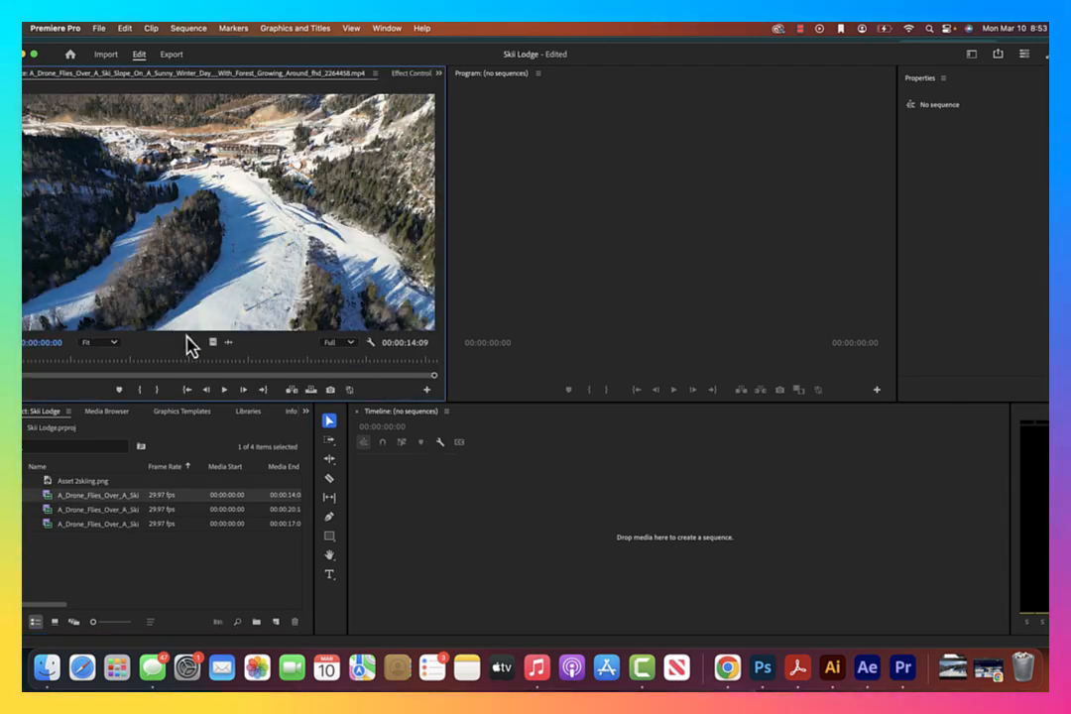
pyautogui.moveTo(38, 367); pyautogui.dragTo(301, 382)
pyautogui.press('i')
pyautogui.press('o')
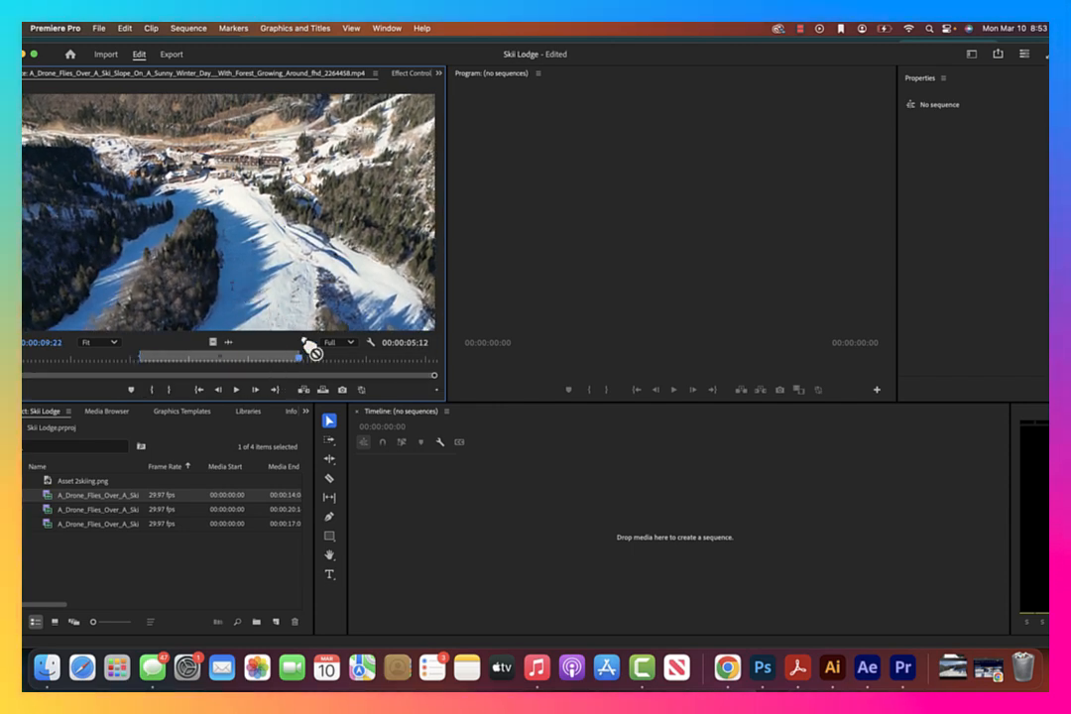
pyautogui.moveTo(571, 527); pyautogui.dragTo(567, 529)
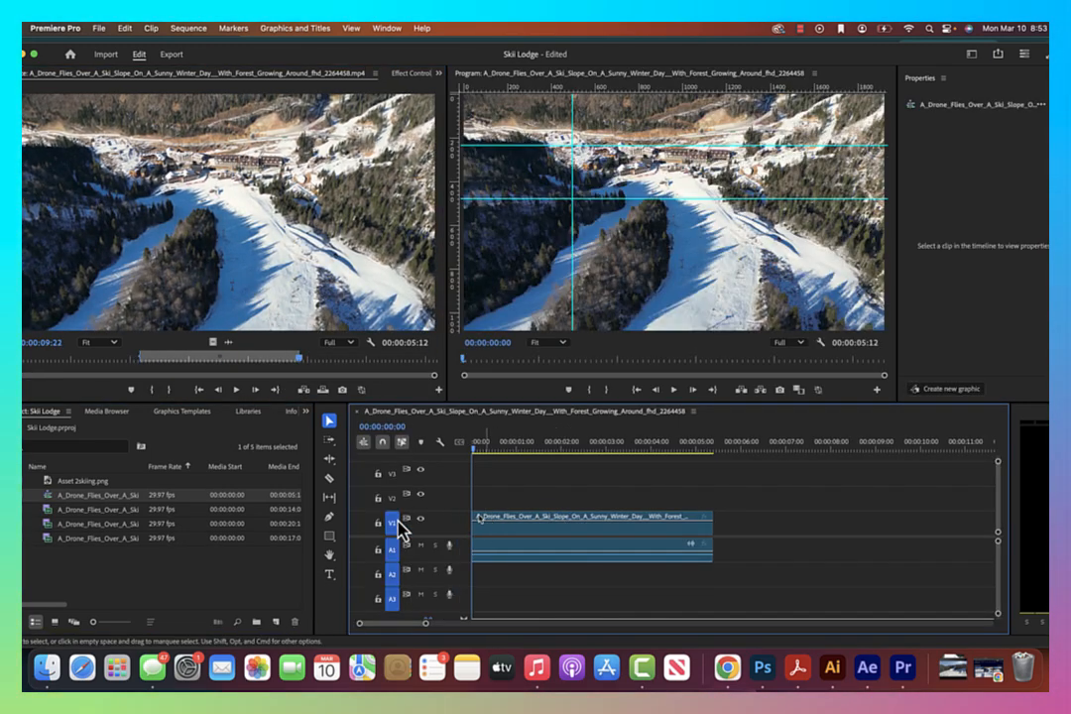
# Set the fhd_2264401 clip's out point at 00:00:14:07 and place it directly after the first clip on V1
pyautogui.doubleClick(113, 526)
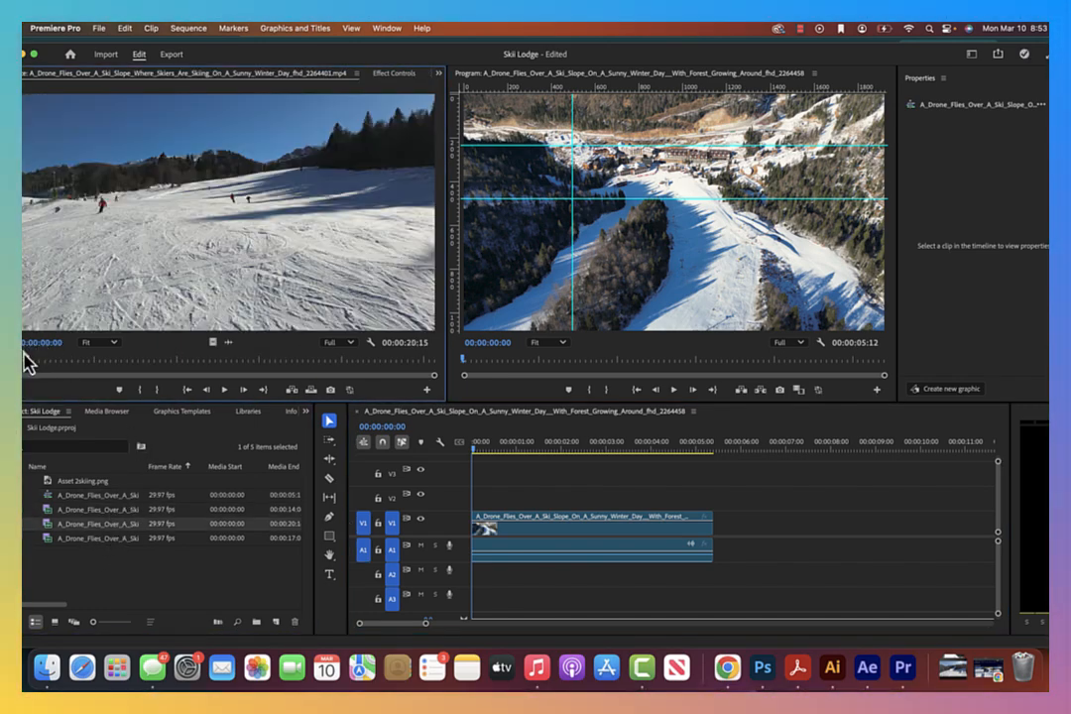
pyautogui.moveTo(24, 362); pyautogui.dragTo(306, 363)
pyautogui.press('o')
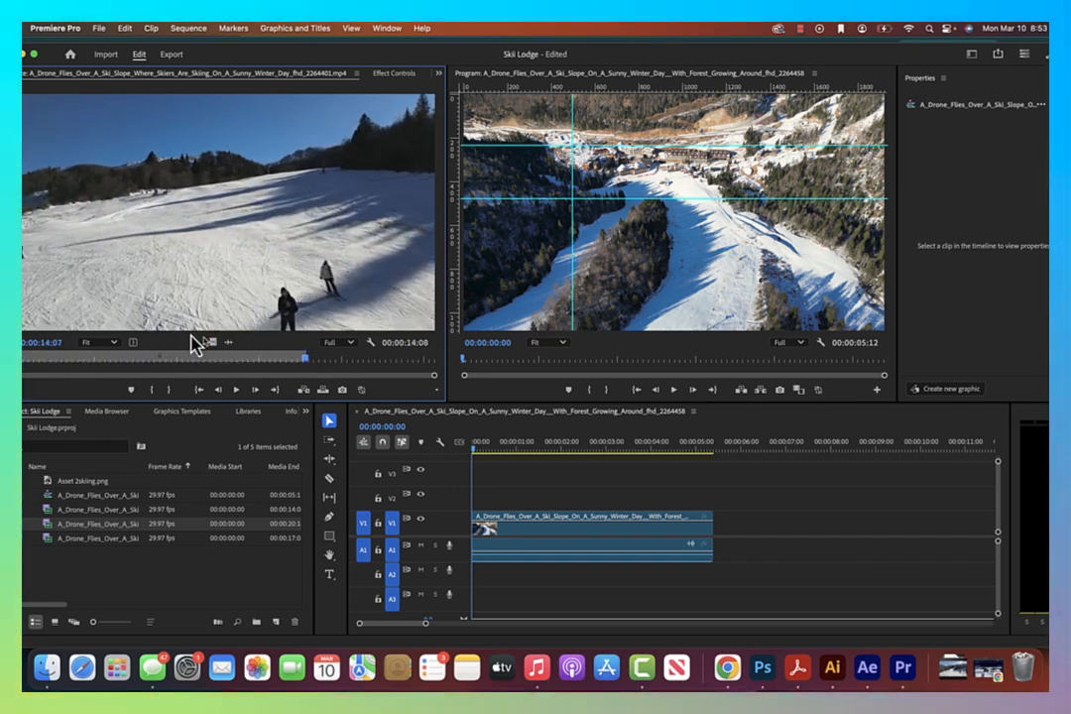
pyautogui.moveTo(255, 300); pyautogui.dragTo(716, 545)
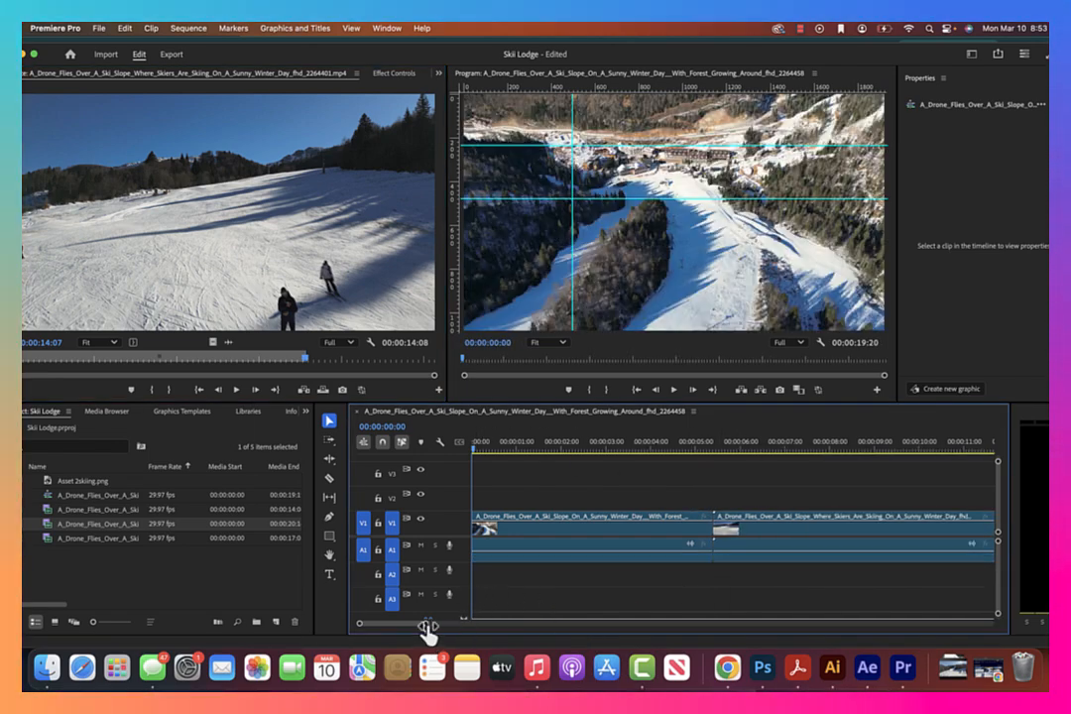
# Mark a range about 14:09 long ending at 00:00:15:07 in the fhd_2264414 clip, append it to the sequence, and play from the start
pyautogui.moveTo(428, 624); pyautogui.dragTo(671, 621)
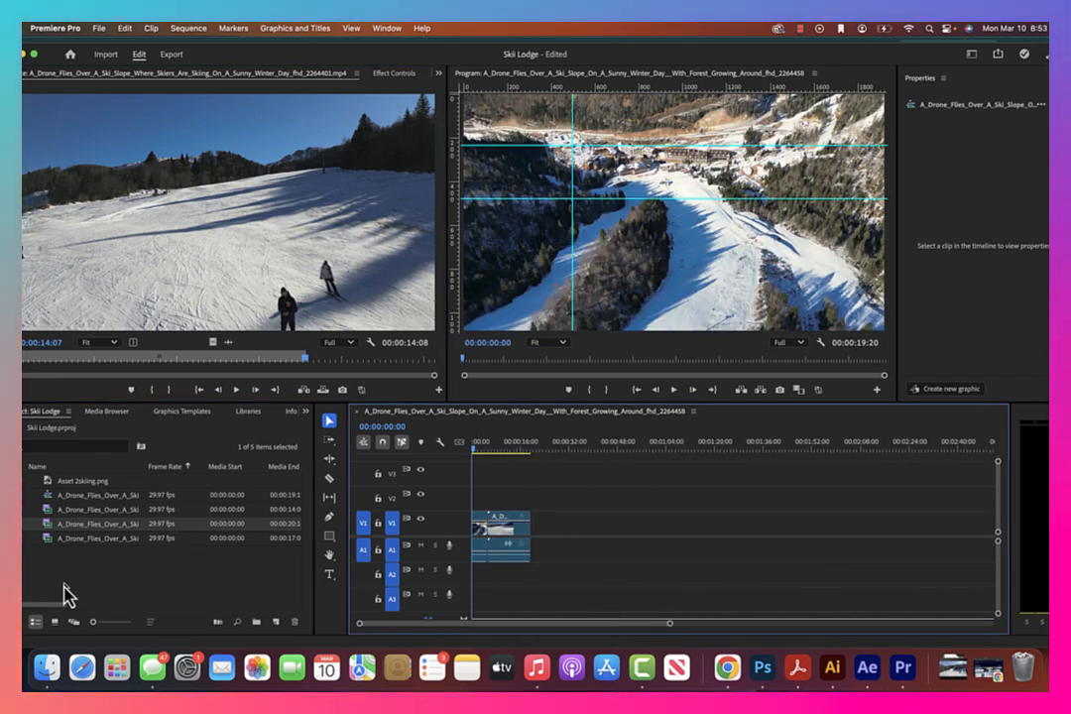
pyautogui.click(54, 622)
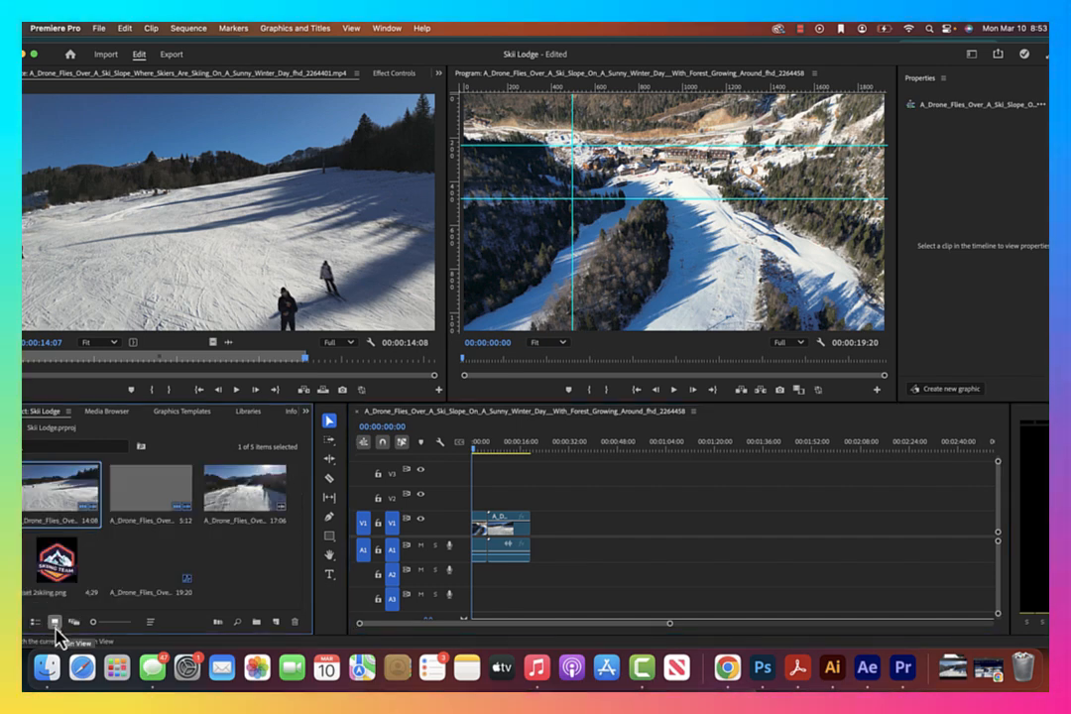
pyautogui.click(36, 623)
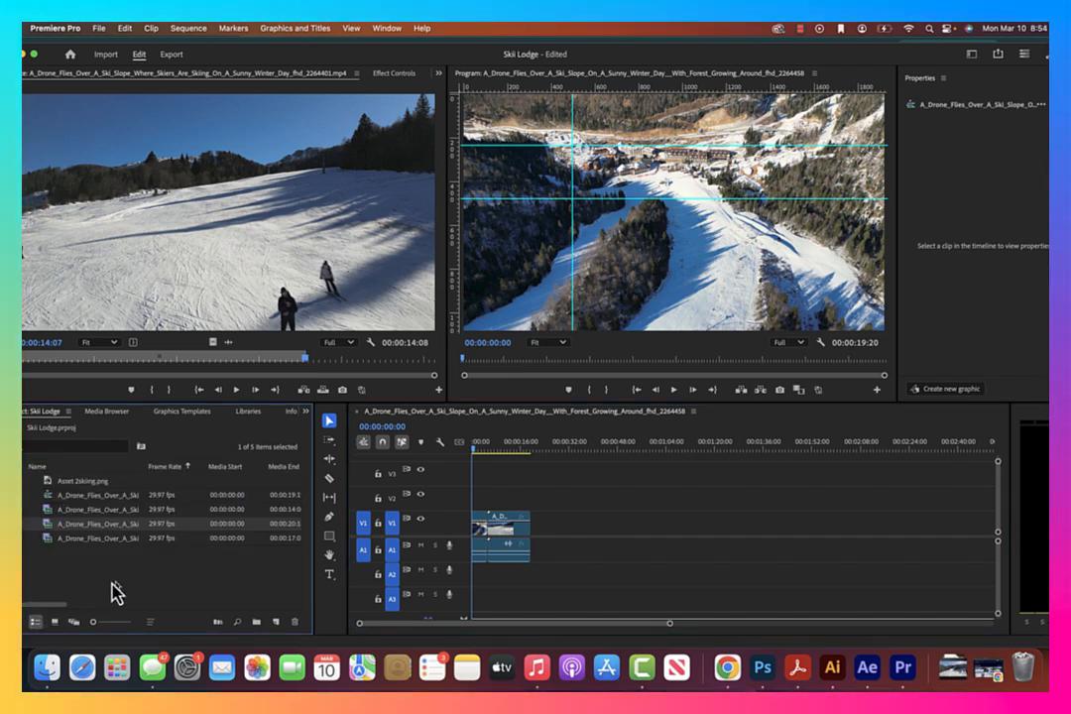
pyautogui.doubleClick(107, 540)
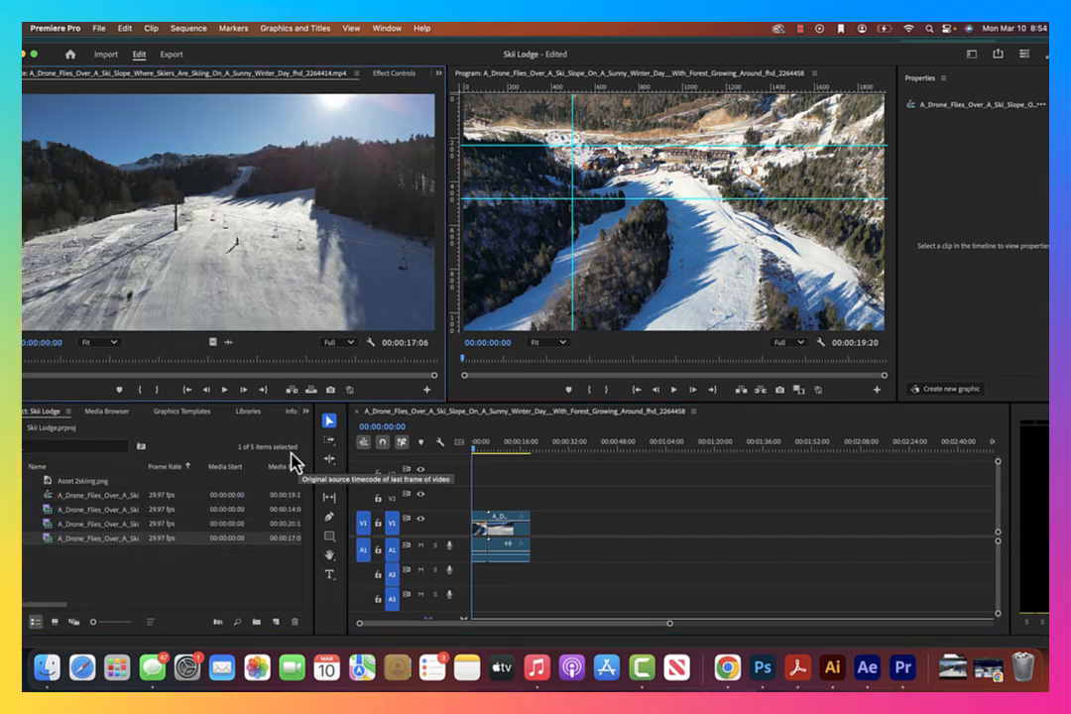
pyautogui.moveTo(24, 367); pyautogui.dragTo(387, 359)
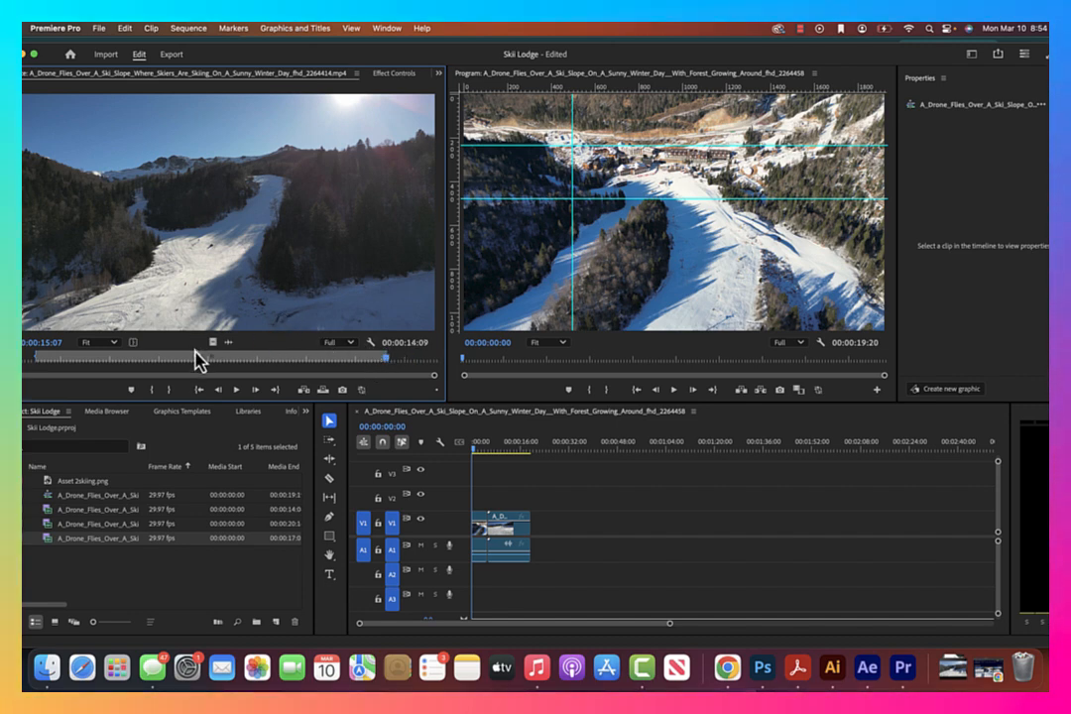
pyautogui.moveTo(537, 469); pyautogui.dragTo(544, 555)
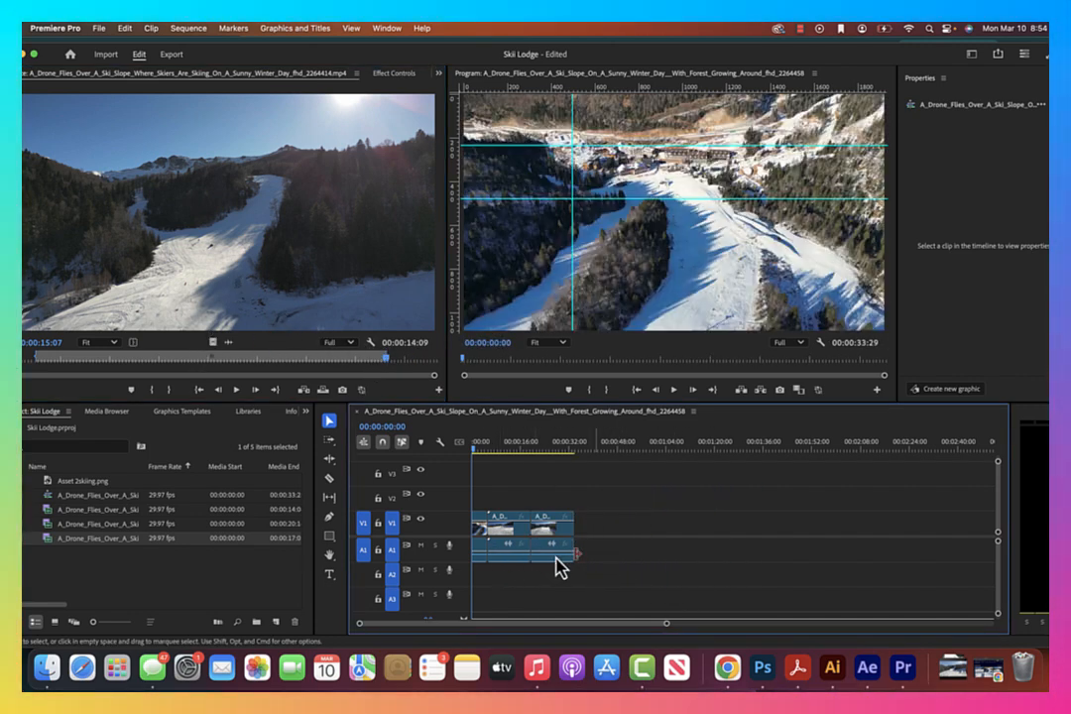
pyautogui.press('space')
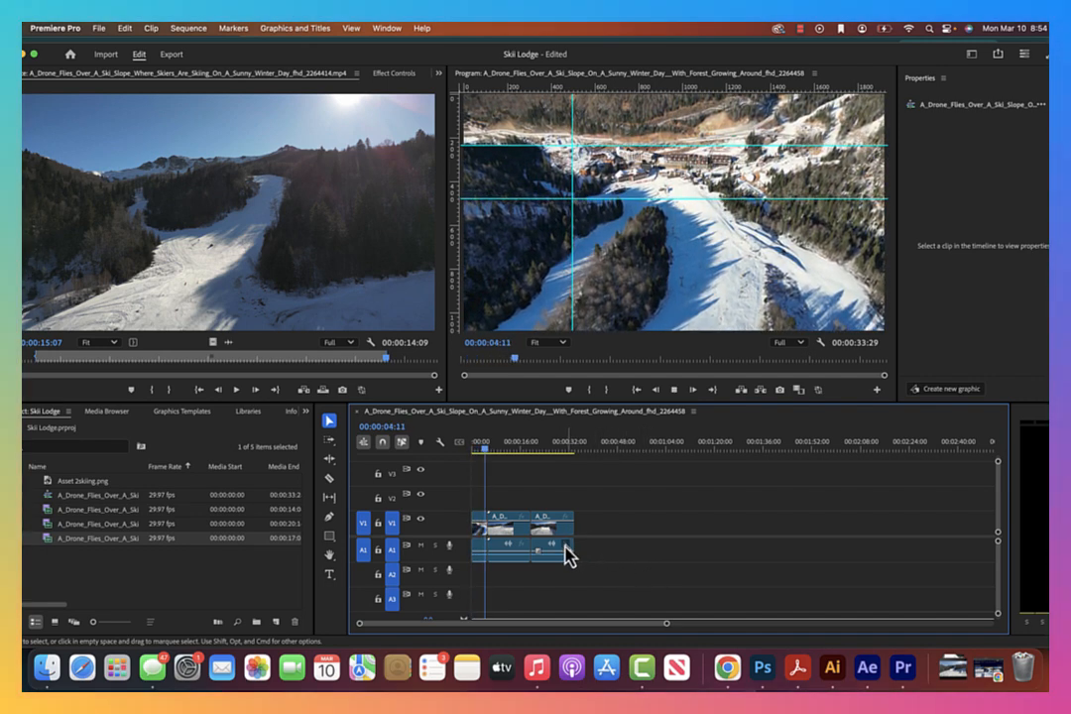
# Trim the third clip's end so the sequence ends at 00:00:19:05 and play the cut into that clip
pyautogui.moveTo(527, 530)
pyautogui.mouseDown()
pyautogui.moveTo(499, 531)
pyautogui.moveTo(551, 540)
pyautogui.moveTo(528, 547)
pyautogui.mouseUp()
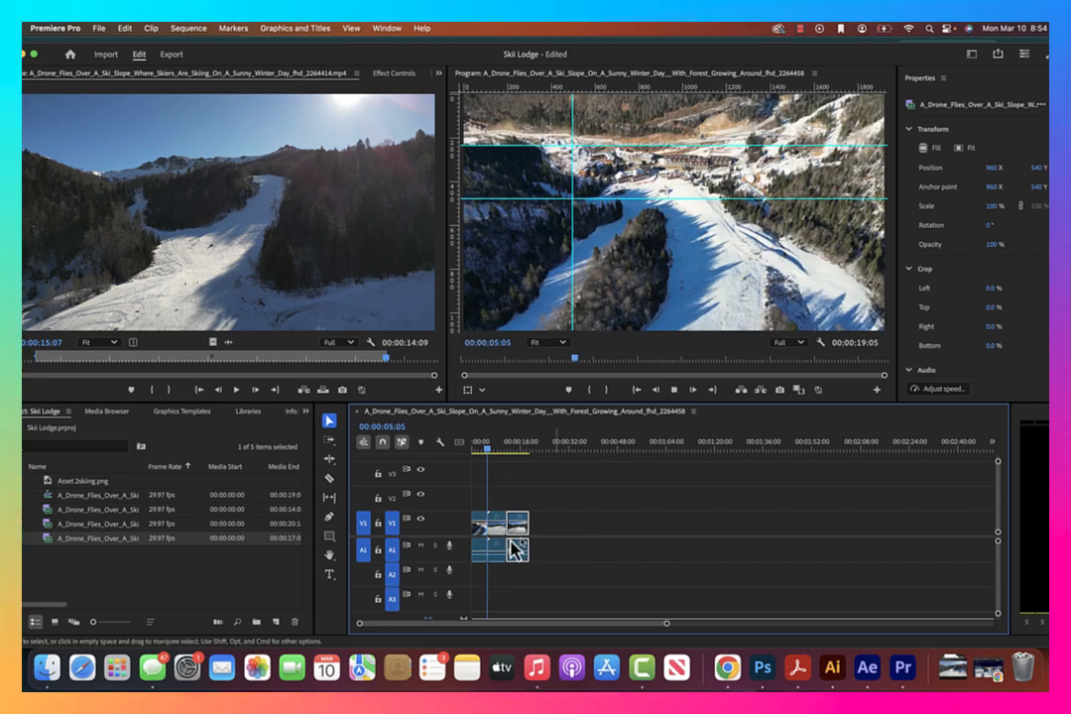
pyautogui.moveTo(493, 449); pyautogui.dragTo(504, 453)
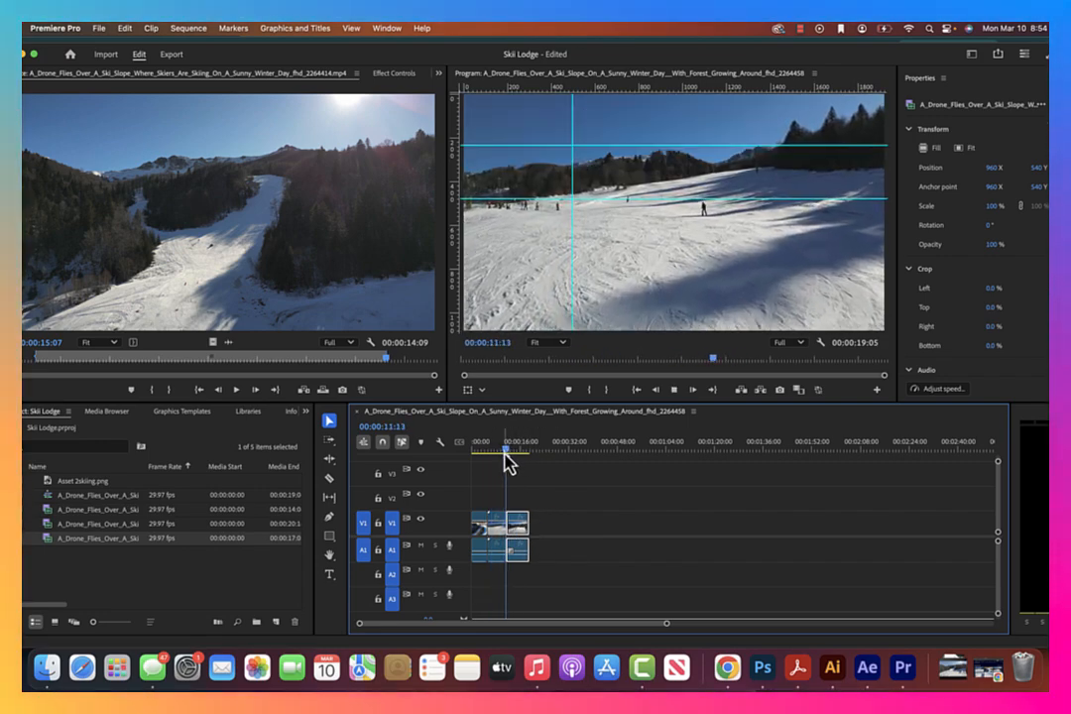
pyautogui.press('space')
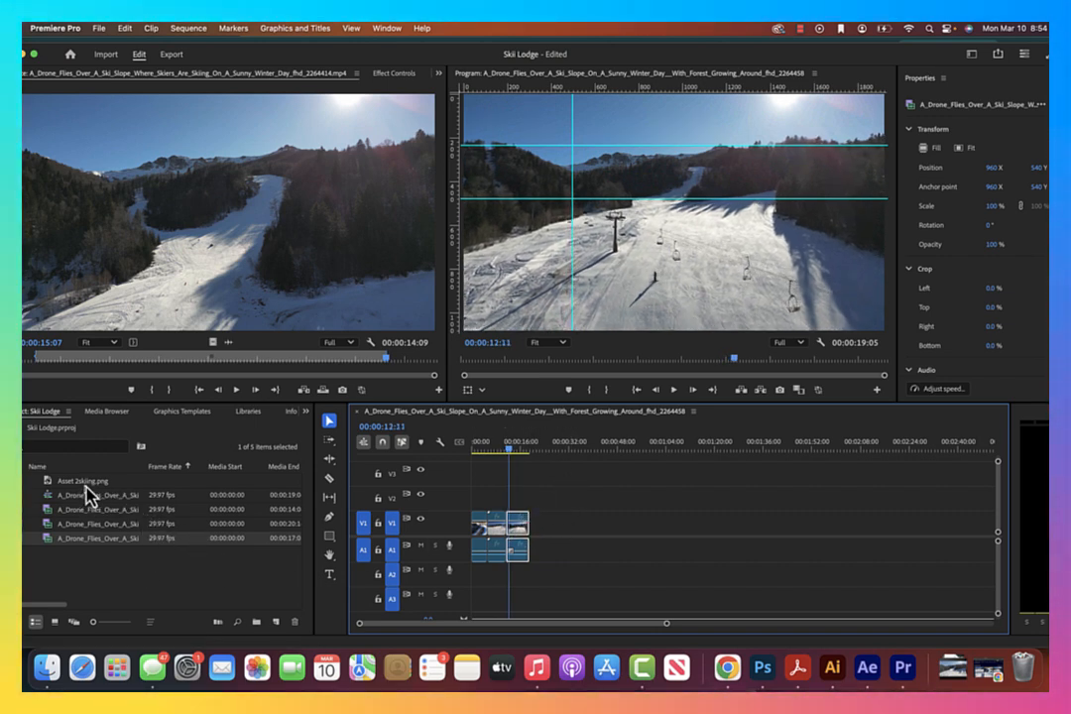
# Place Asset 2skiing.png on V2 starting at 00:00:03:22 and add a Scale keyframe of 0 at its start
pyautogui.moveTo(72, 480); pyautogui.dragTo(487, 464)
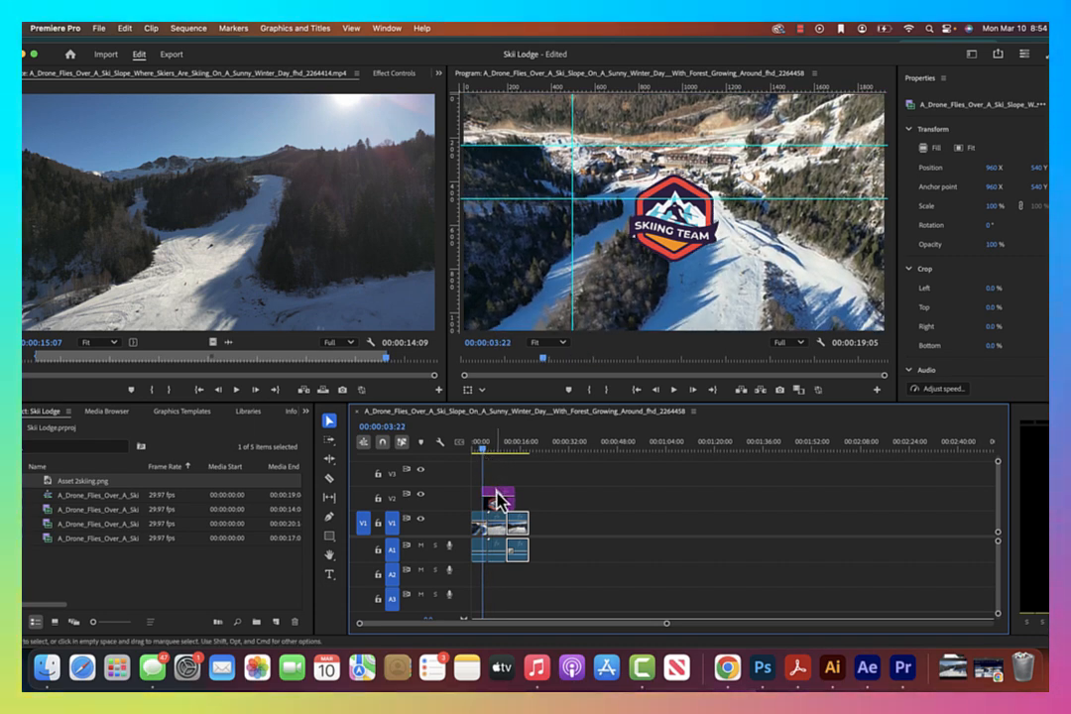
pyautogui.click(414, 75)
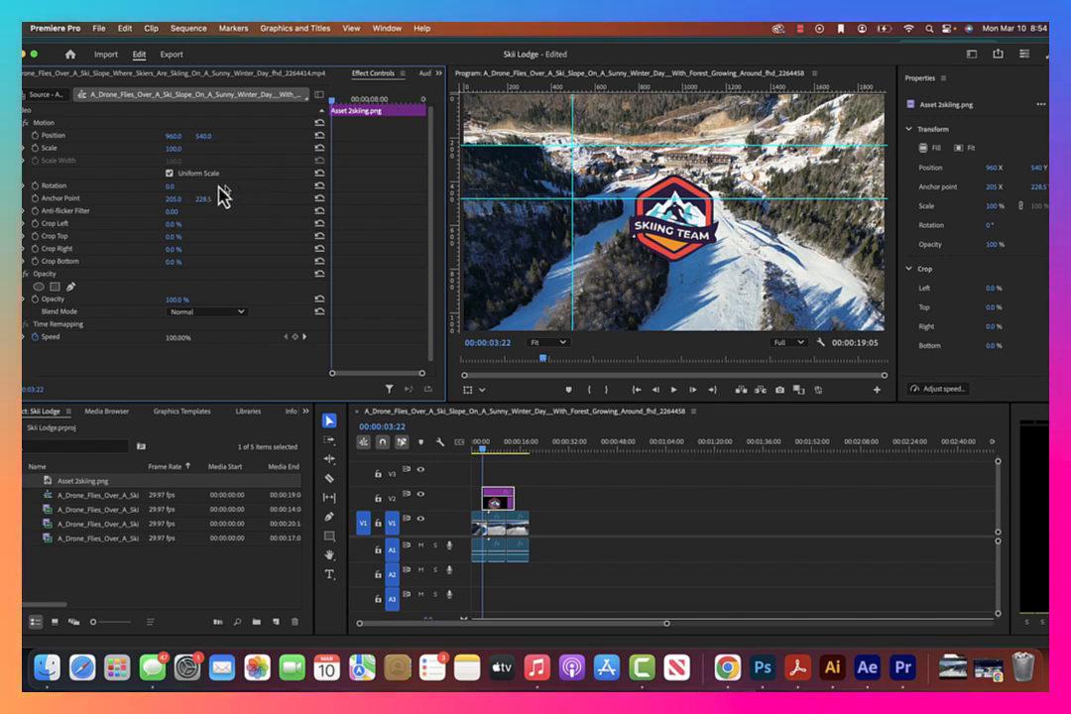
pyautogui.click(36, 148)
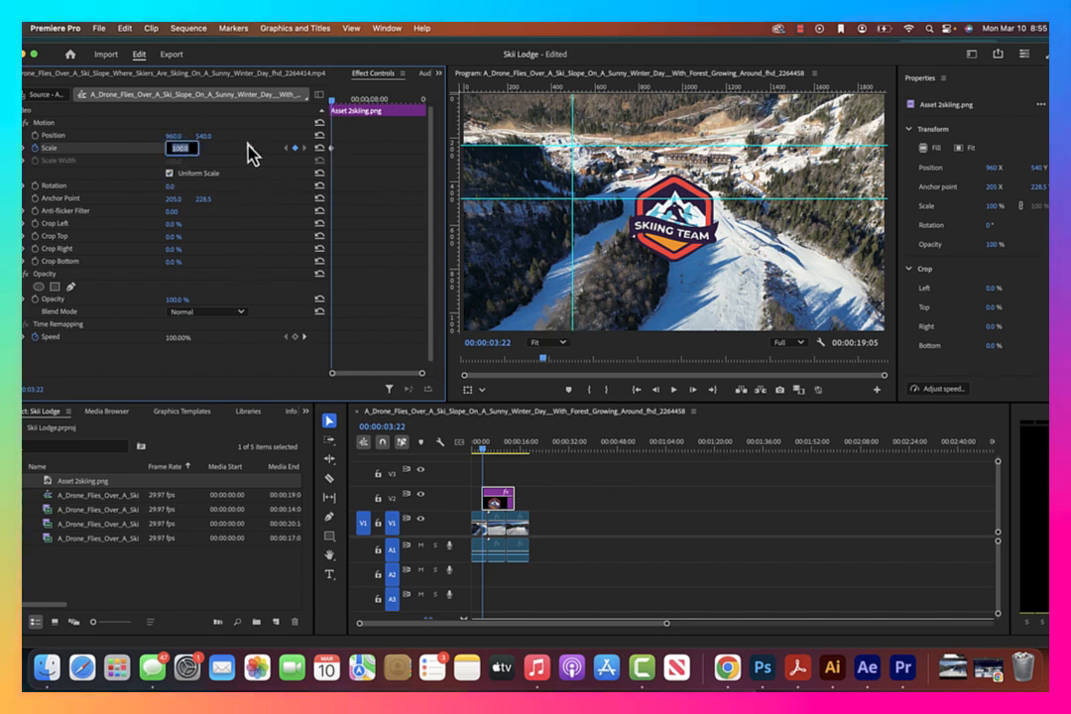
pyautogui.write('0')
pyautogui.press('Return')
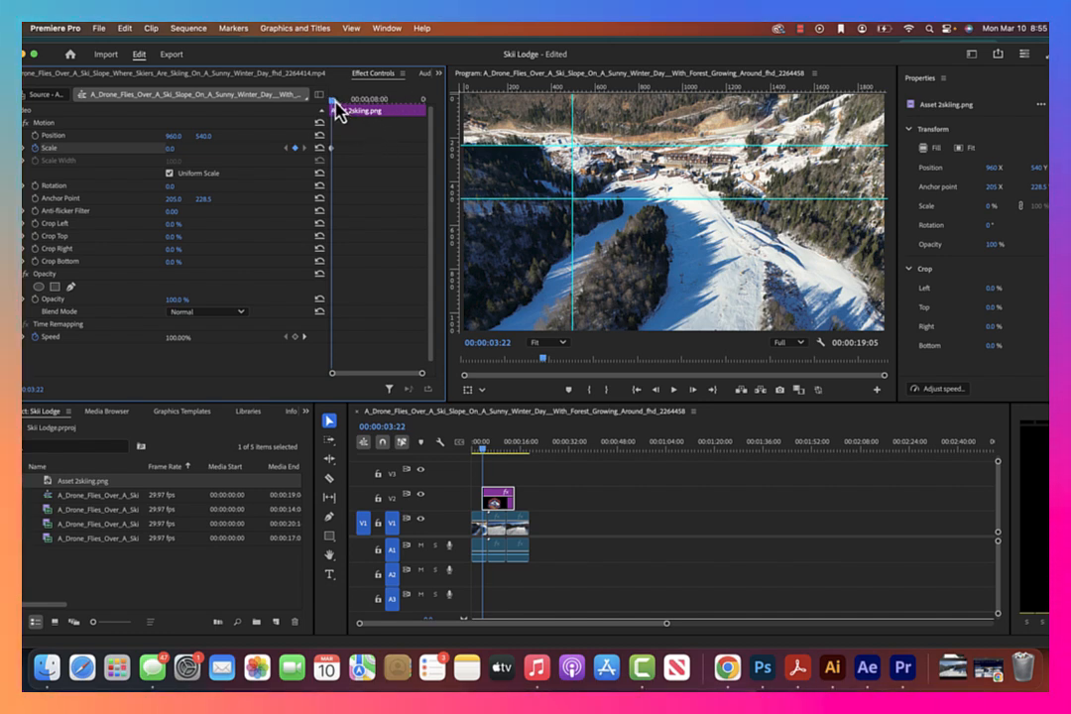
# Add logo Scale keyframes of 100 at 00:00:08:25 and 0 at 00:00:14:09, near the logo clip's end
pyautogui.moveTo(337, 110); pyautogui.dragTo(378, 114)
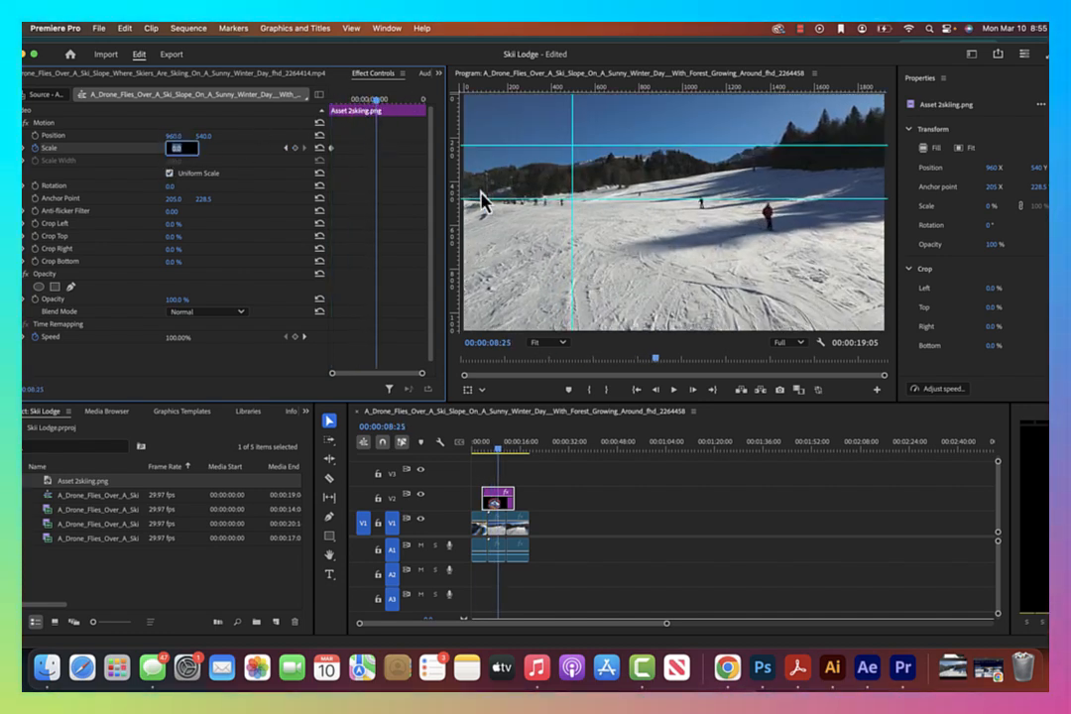
pyautogui.press('Return')
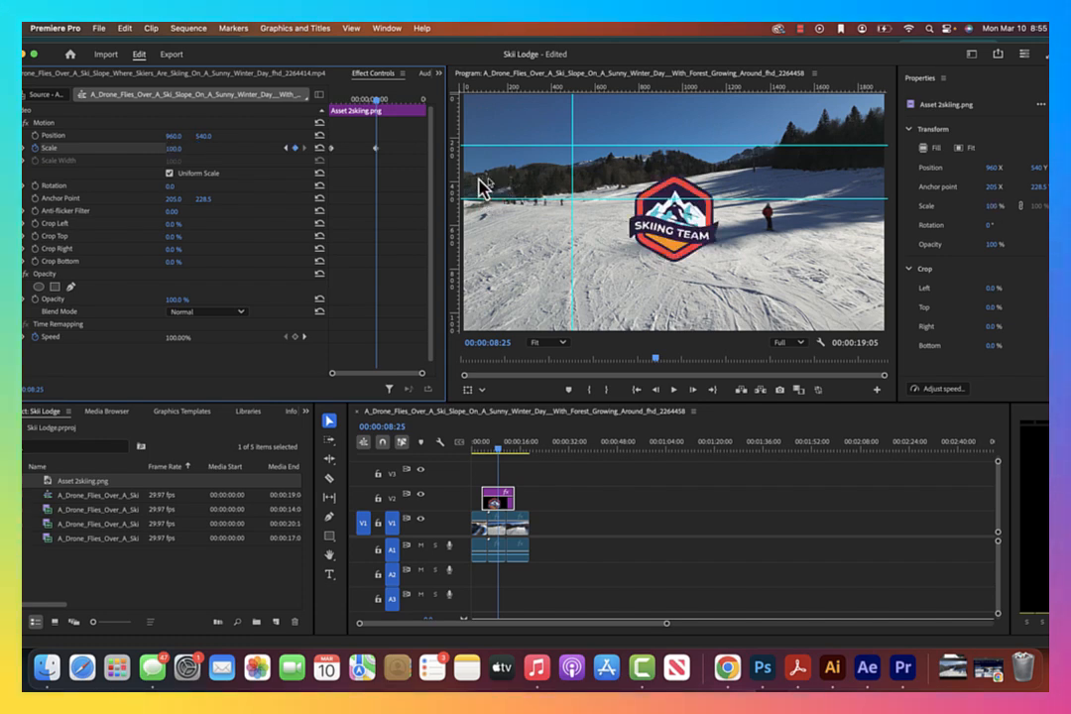
pyautogui.click(379, 100)
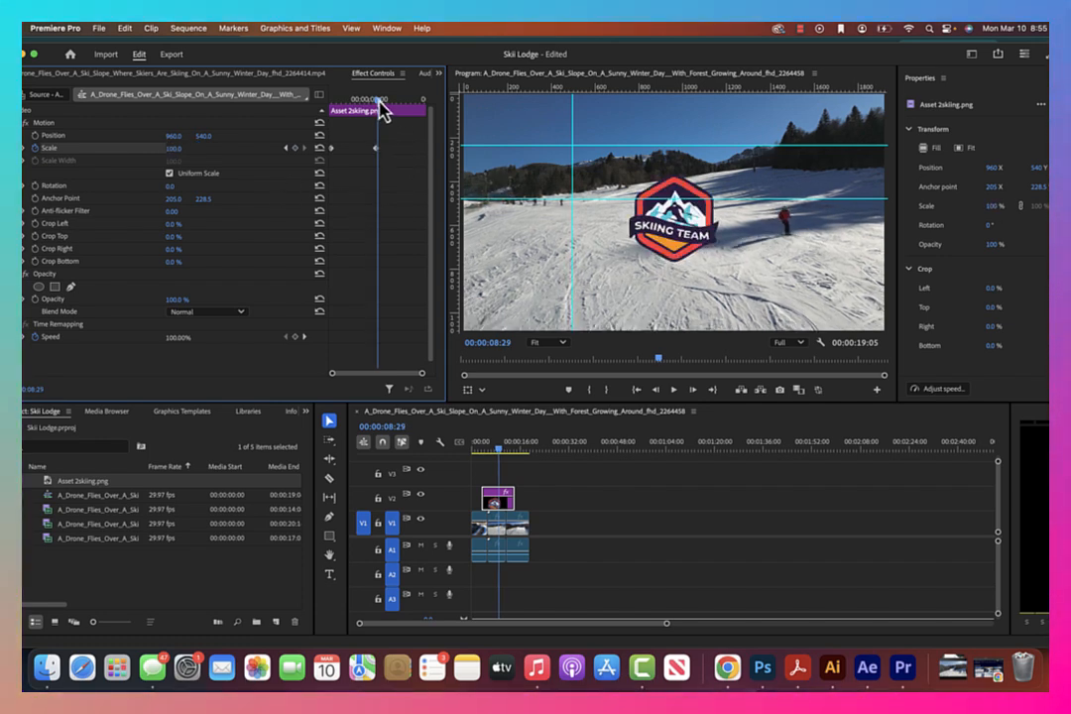
pyautogui.moveTo(380, 111); pyautogui.dragTo(422, 102)
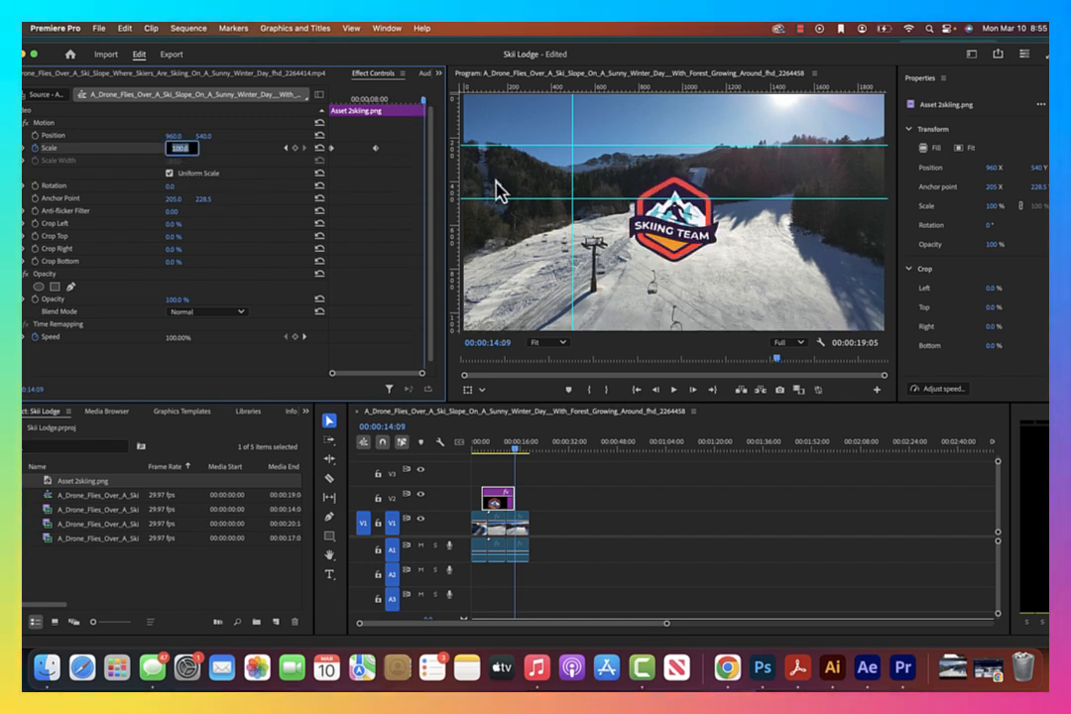
pyautogui.write('0')
pyautogui.press('Return')
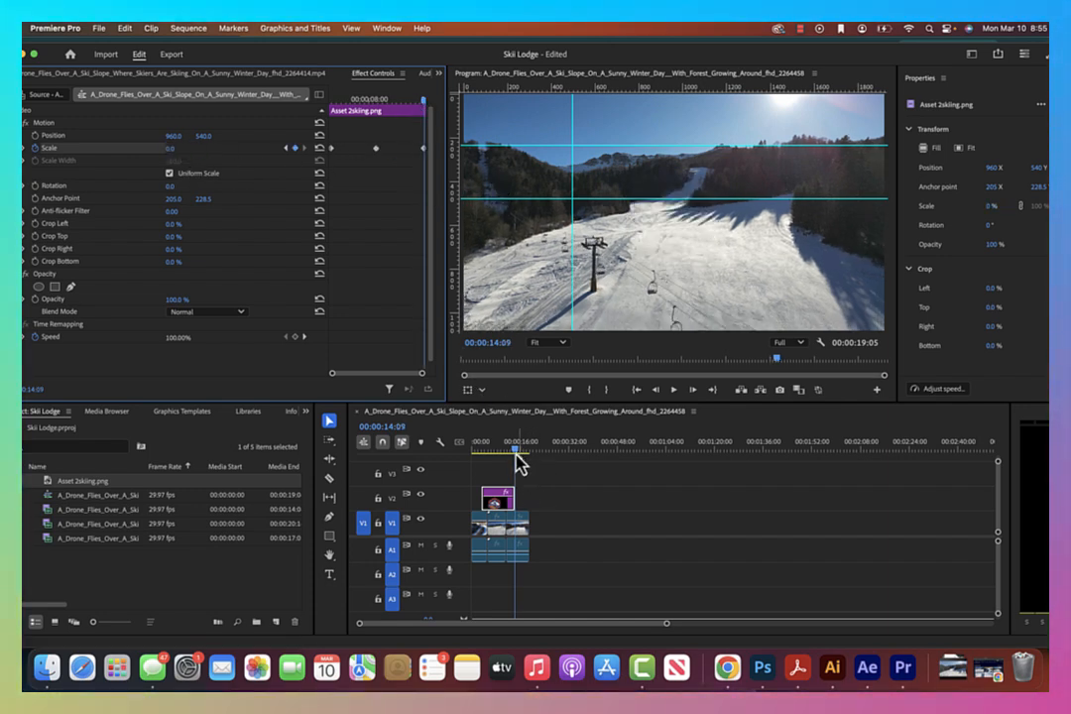
# Move the logo's middle Scale keyframe earlier and duplicate it at 00:00:09:23 to hold the size at 100
pyautogui.moveTo(517, 461); pyautogui.dragTo(466, 461)
pyautogui.press('space')
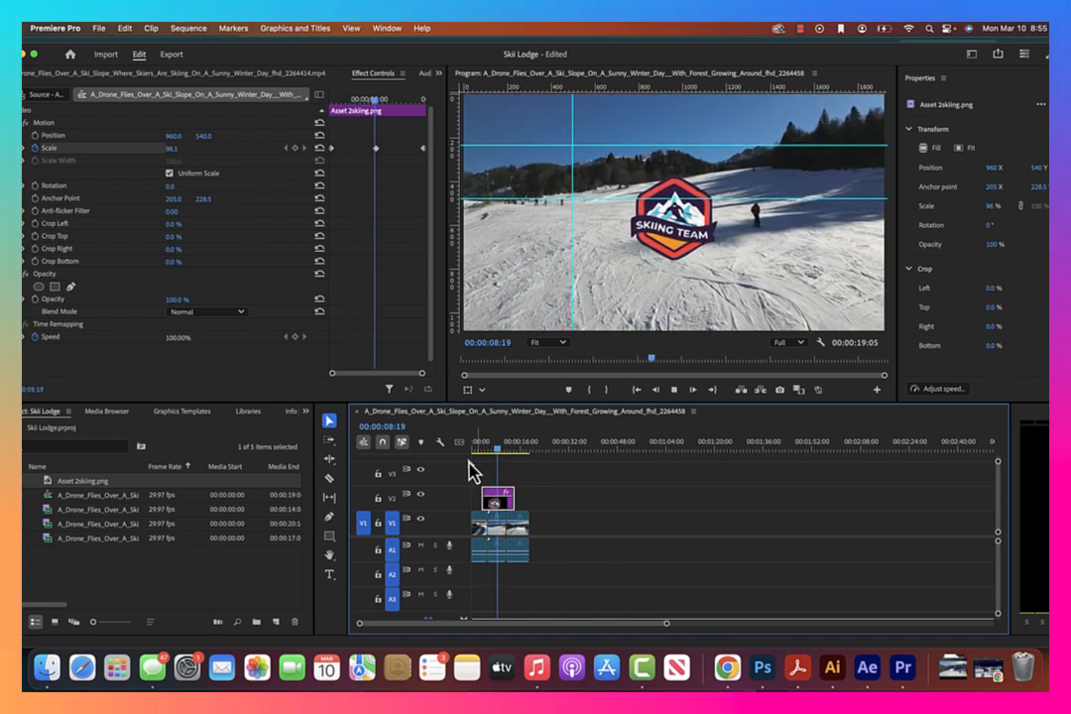
pyautogui.press('space')
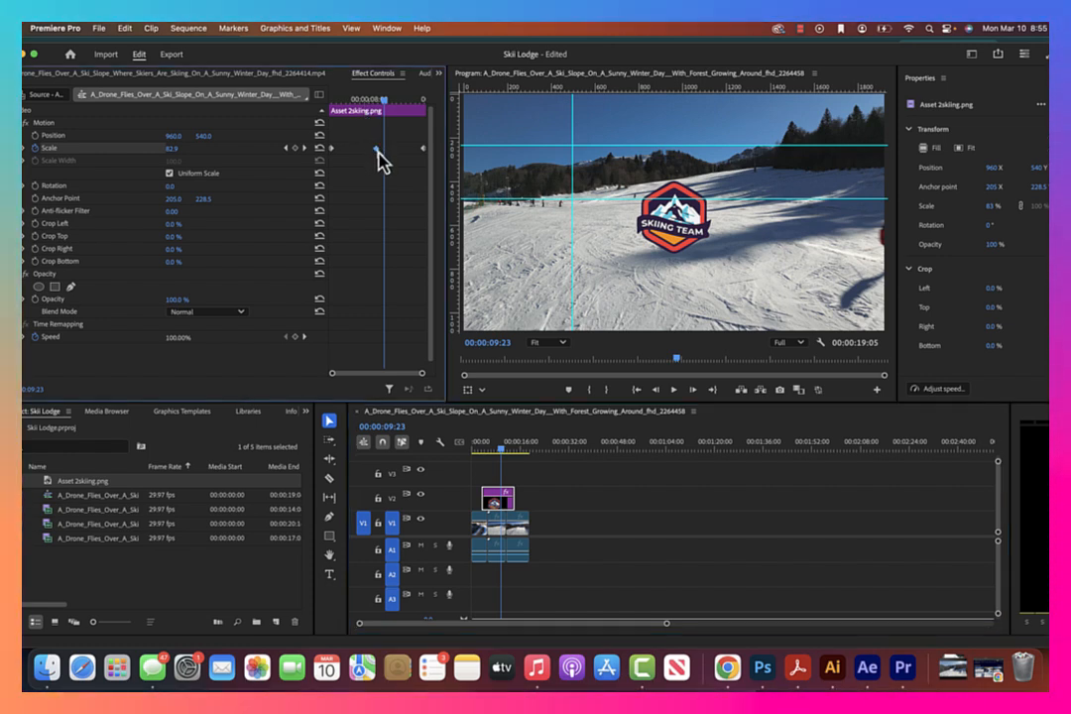
pyautogui.moveTo(373, 148); pyautogui.dragTo(358, 150)
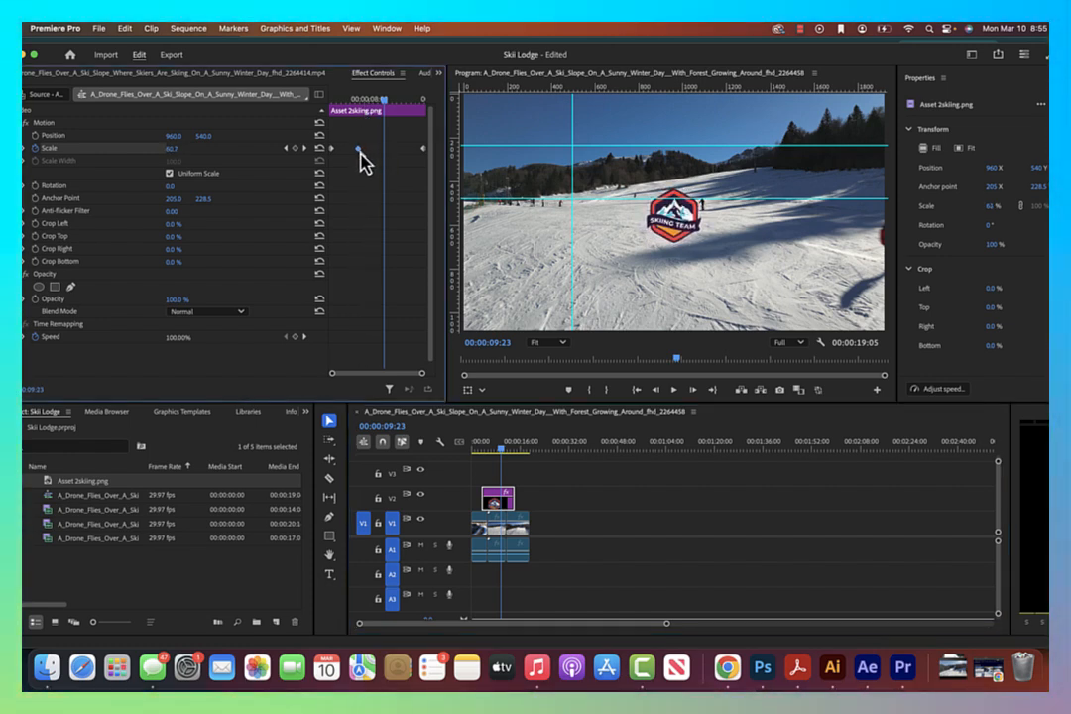
pyautogui.moveTo(378, 152); pyautogui.dragTo(384, 155)
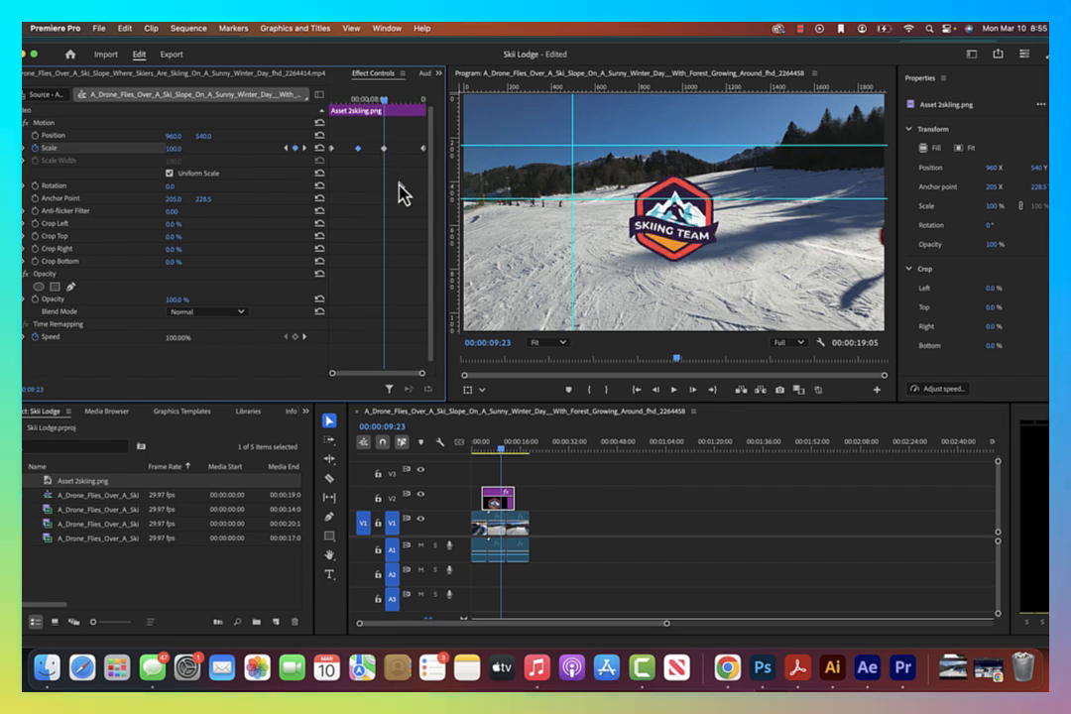
# Select the logo's two middle Scale keyframes and apply Ease In to both
pyautogui.rightClick(359, 150)
pyautogui.click(351, 139)
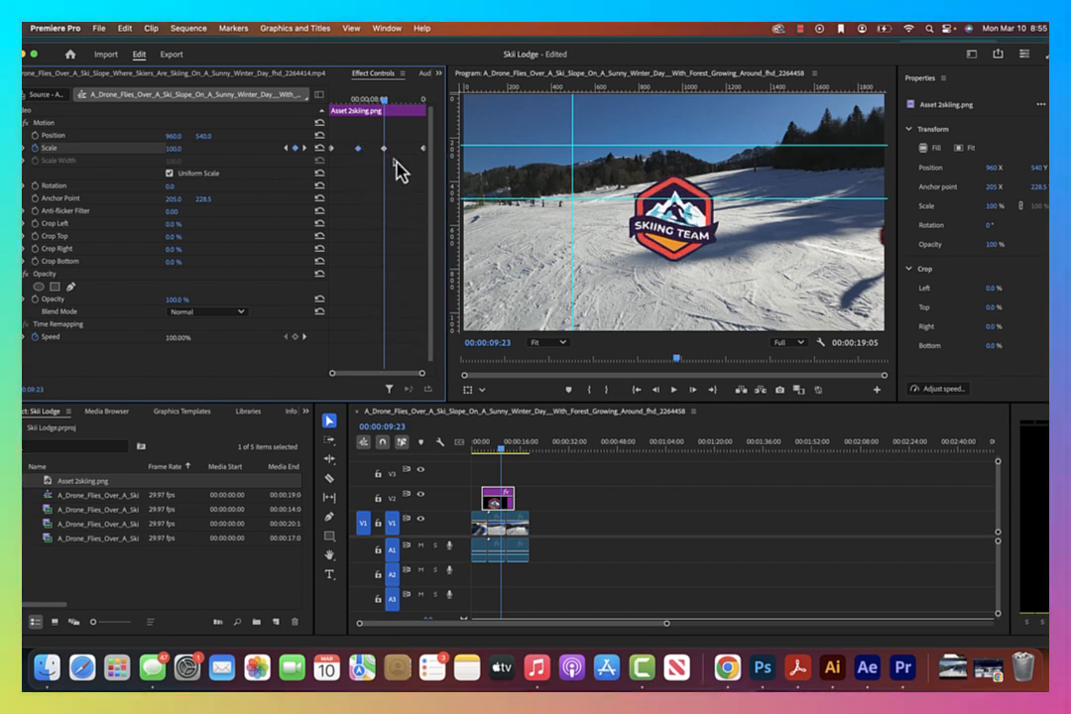
pyautogui.moveTo(352, 137); pyautogui.dragTo(395, 174)
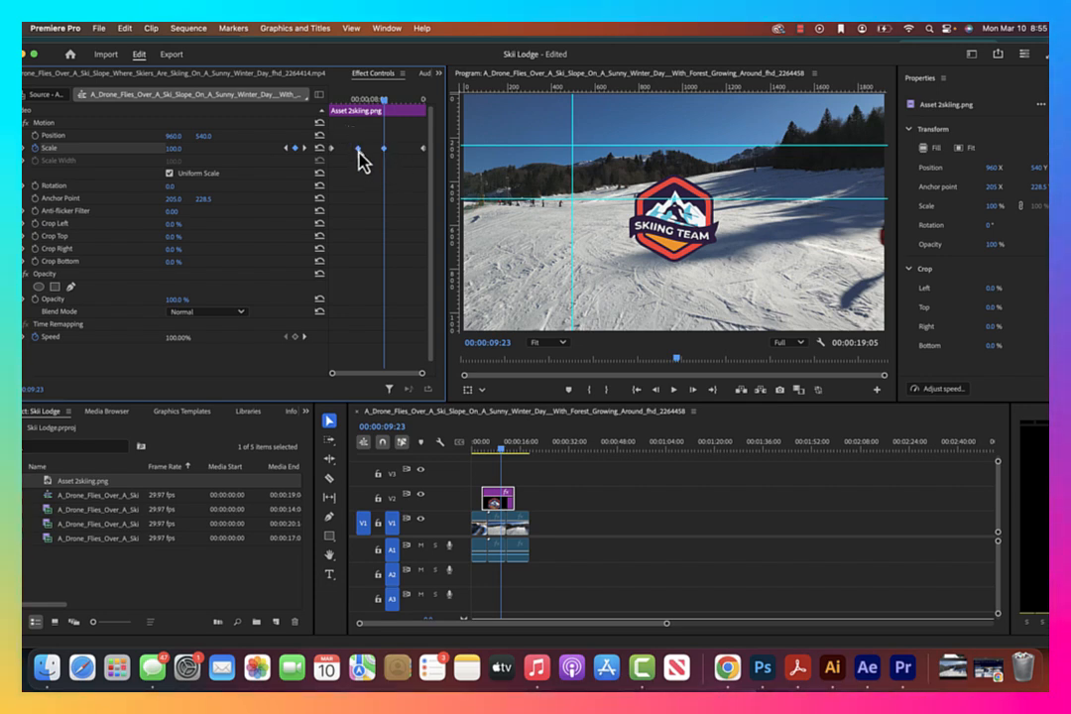
pyautogui.rightClick(359, 151)
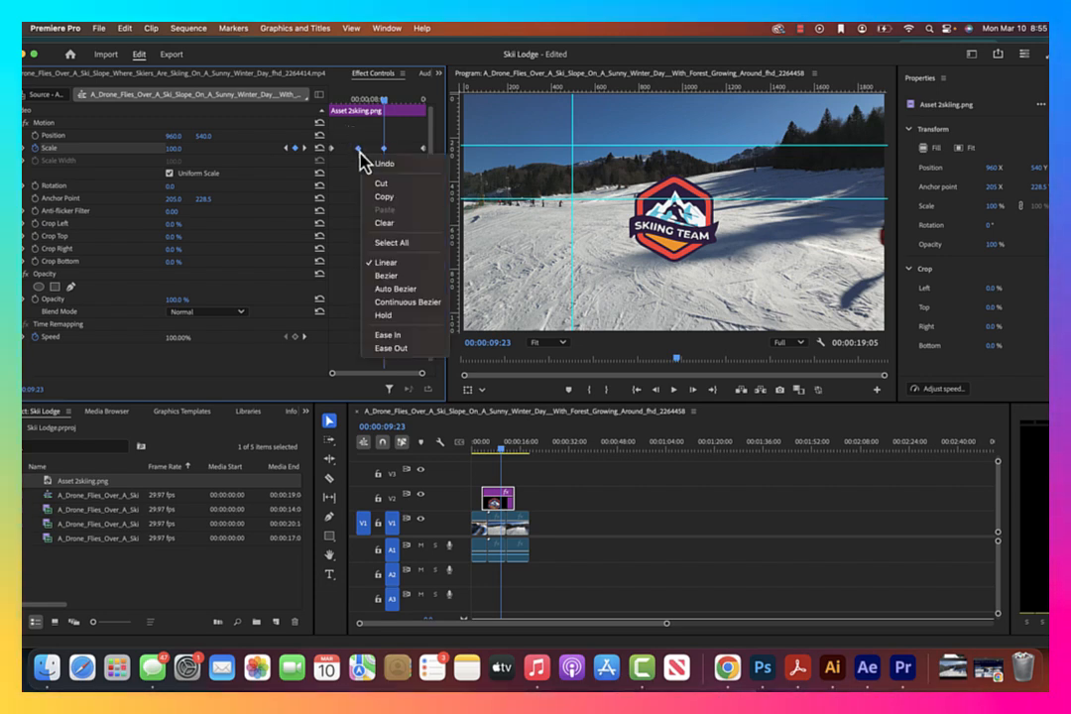
pyautogui.click(406, 336)
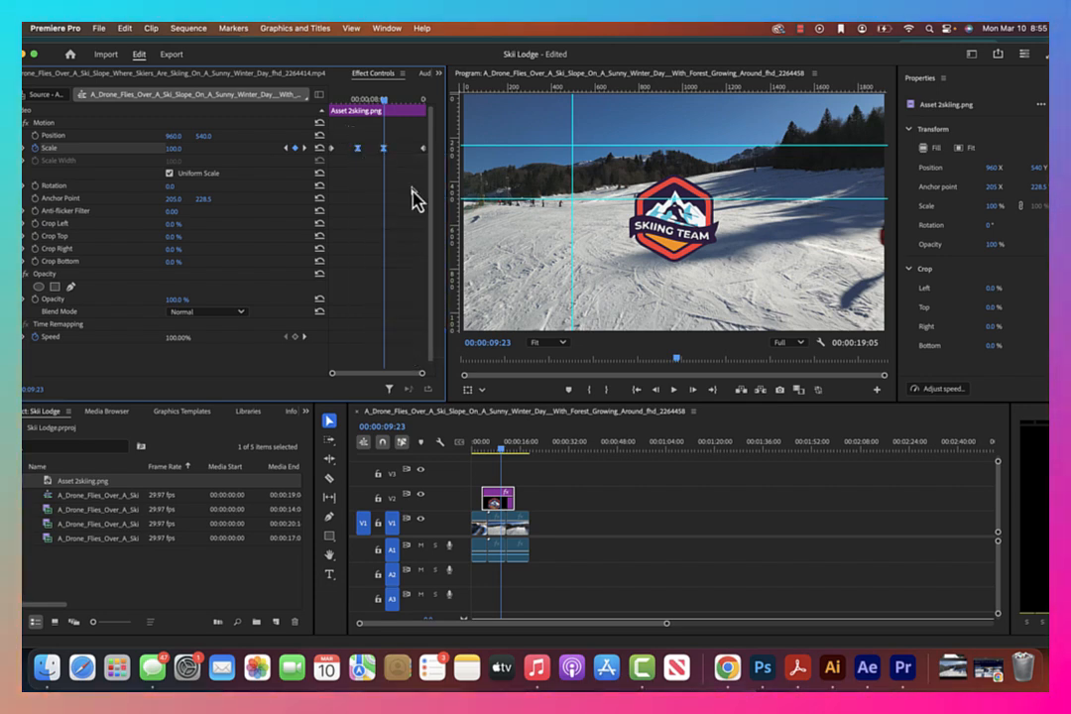
# Apply Ease Out to the logo's first and last Scale keyframes
pyautogui.rightClick(333, 148)
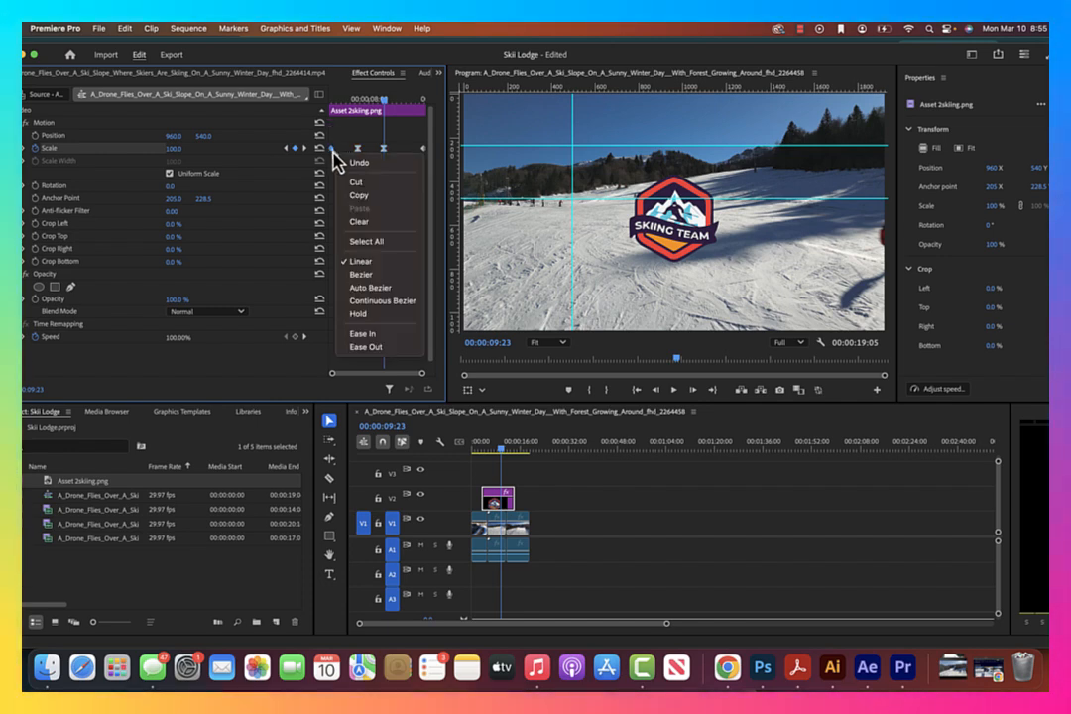
pyautogui.click(386, 347)
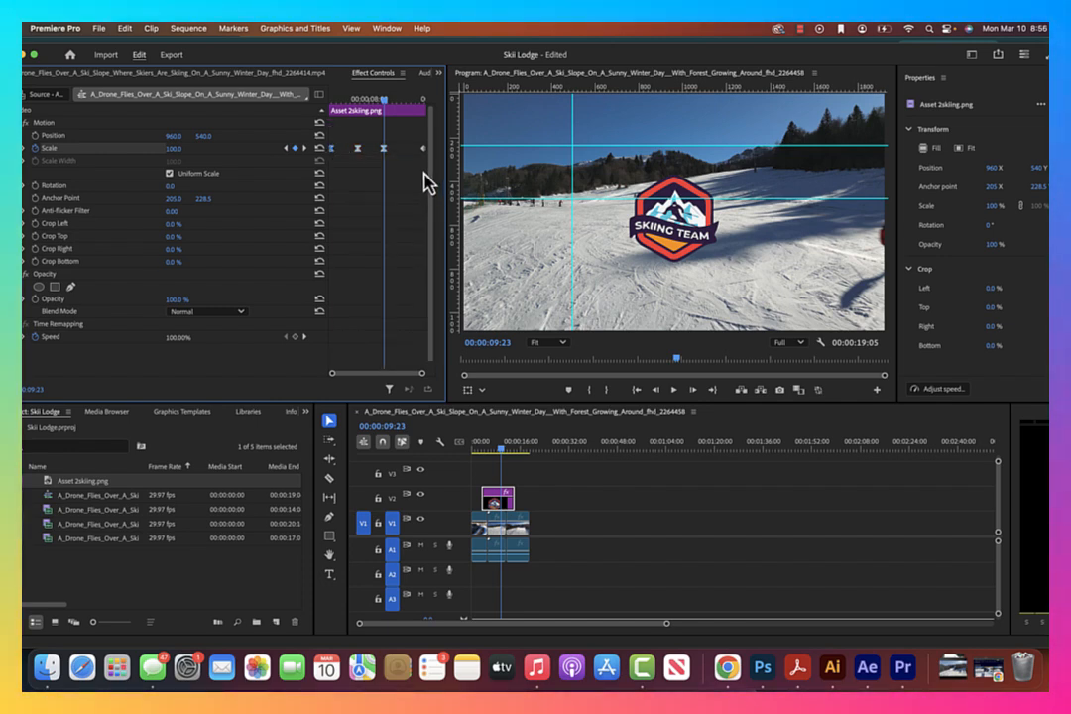
pyautogui.moveTo(423, 167); pyautogui.dragTo(428, 137)
pyautogui.rightClick(427, 150)
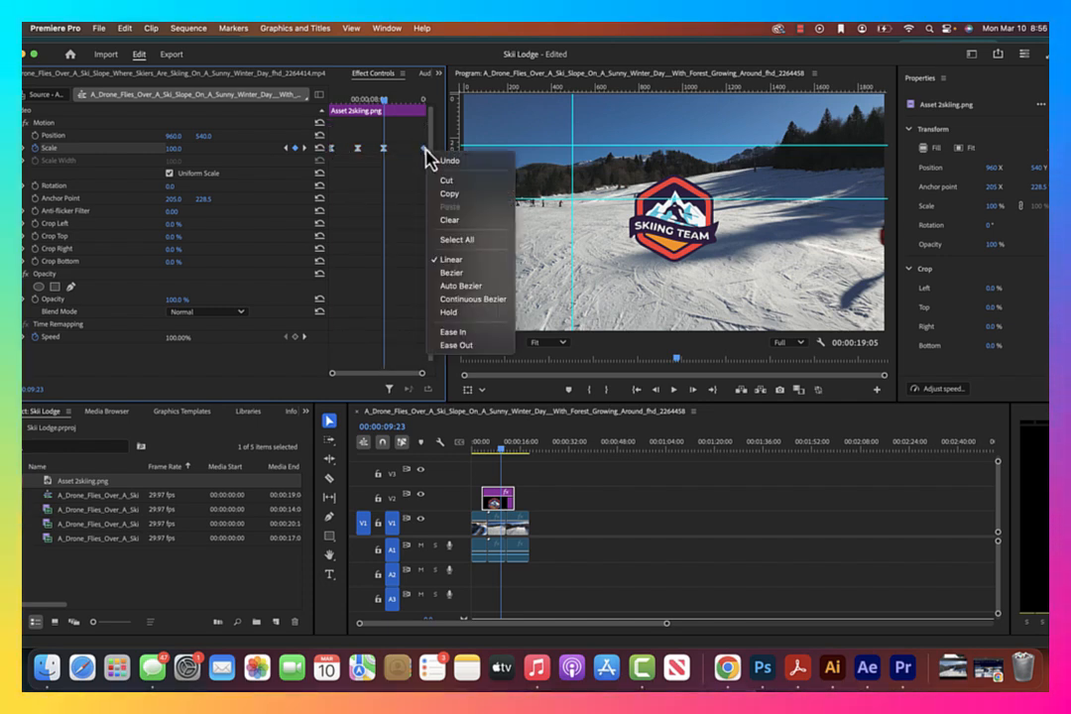
pyautogui.click(483, 345)
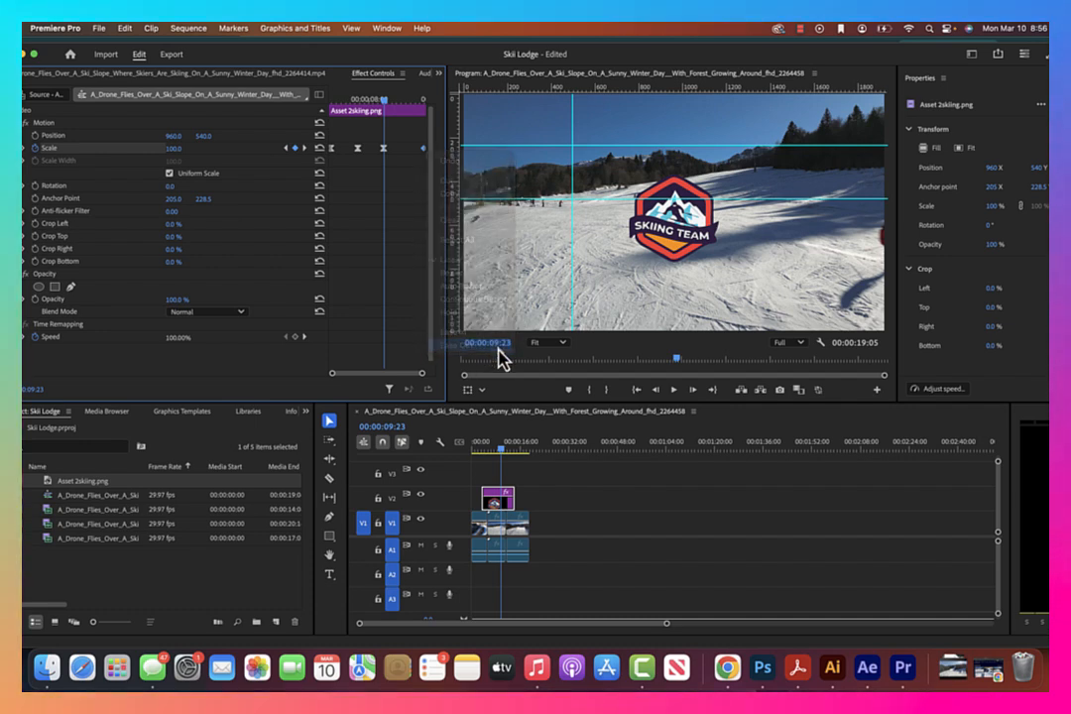
# Tighten the logo's scale animation by moving the last Scale keyframe earlier and the first two later
pyautogui.click(486, 452)
pyautogui.press('space')
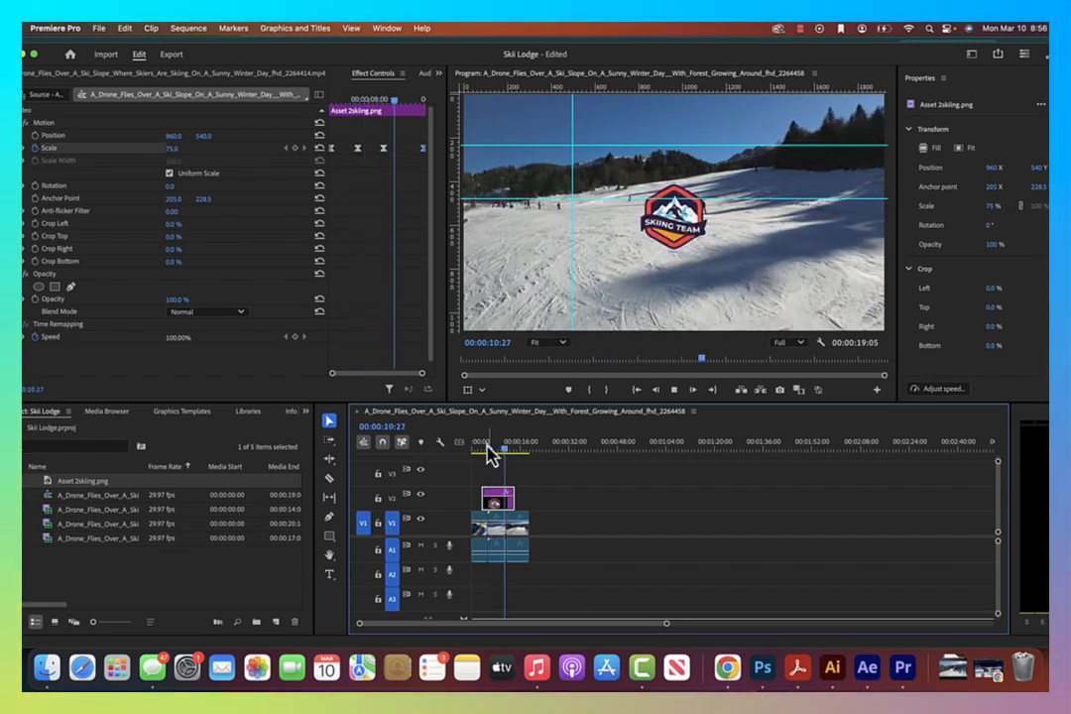
pyautogui.press('space')
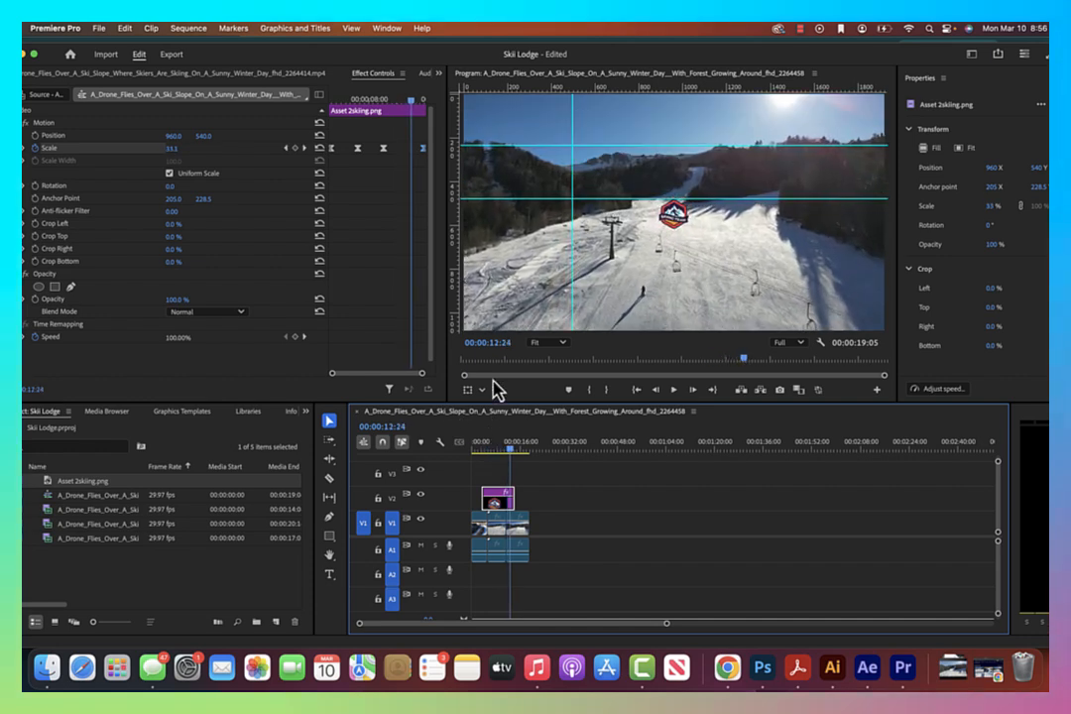
pyautogui.moveTo(425, 149); pyautogui.dragTo(410, 149)
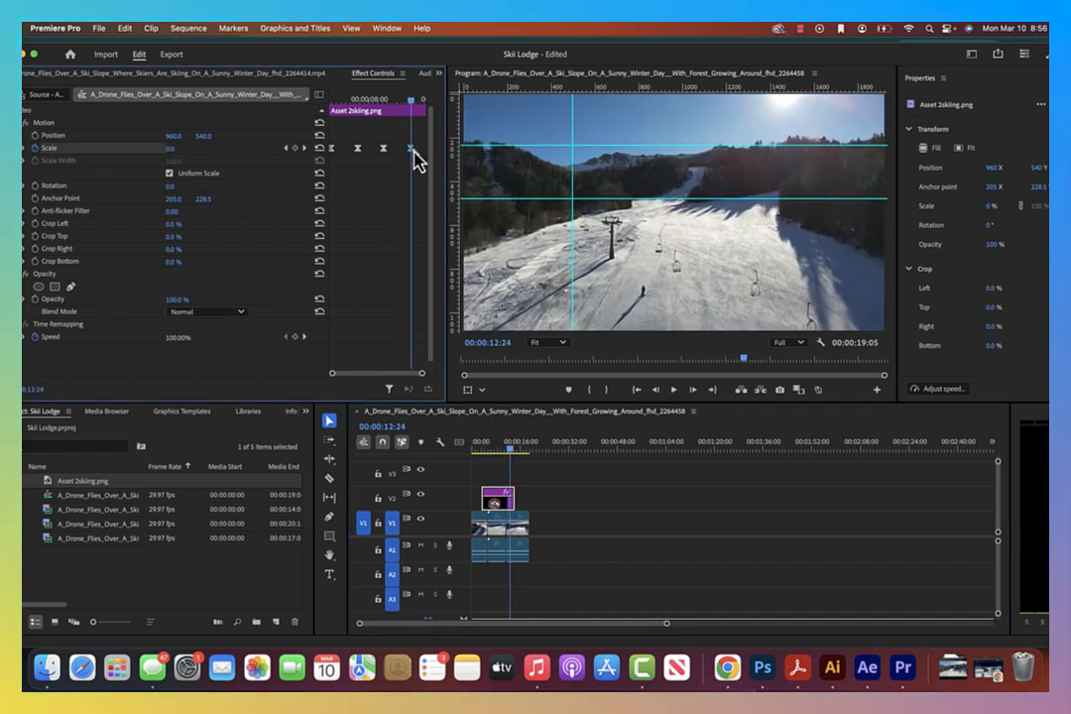
pyautogui.moveTo(333, 150)
pyautogui.mouseDown()
pyautogui.moveTo(365, 150)
pyautogui.moveTo(348, 150)
pyautogui.mouseUp()
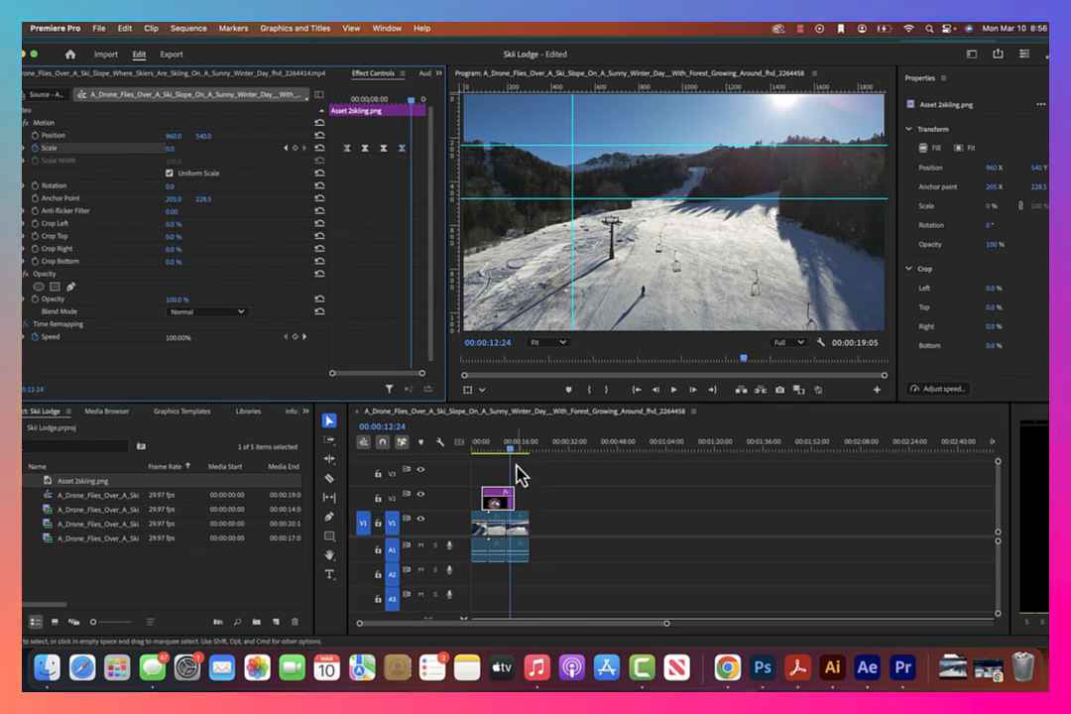
# Play the sequence from the logo's start to review its retimed scale animation
pyautogui.moveTo(508, 451); pyautogui.dragTo(484, 451)
pyautogui.press('space')
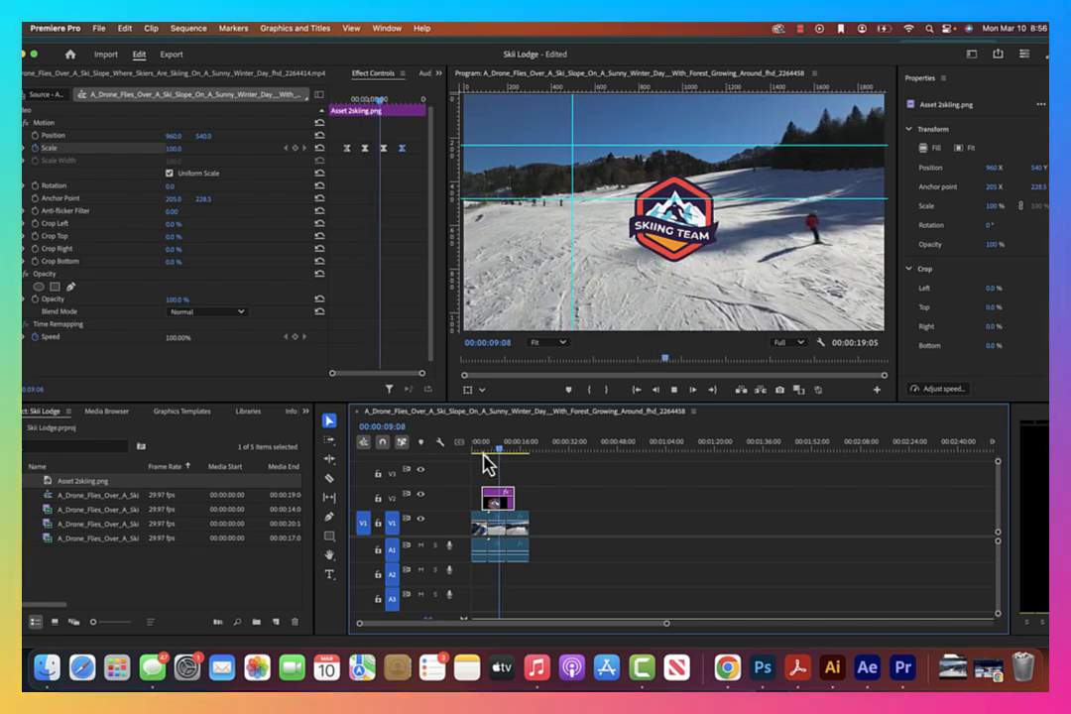
pyautogui.press('space')
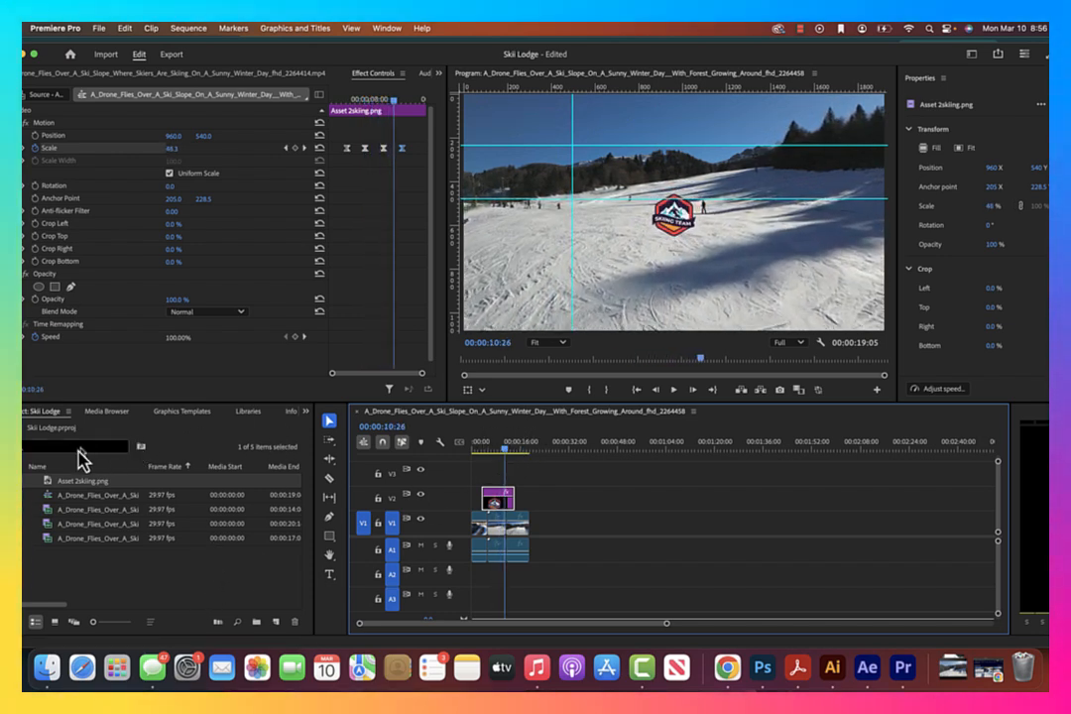
# Find the Basic 3D effect by searching the effects for "3d" and apply it to the logo clip on V2
pyautogui.click(49, 457)
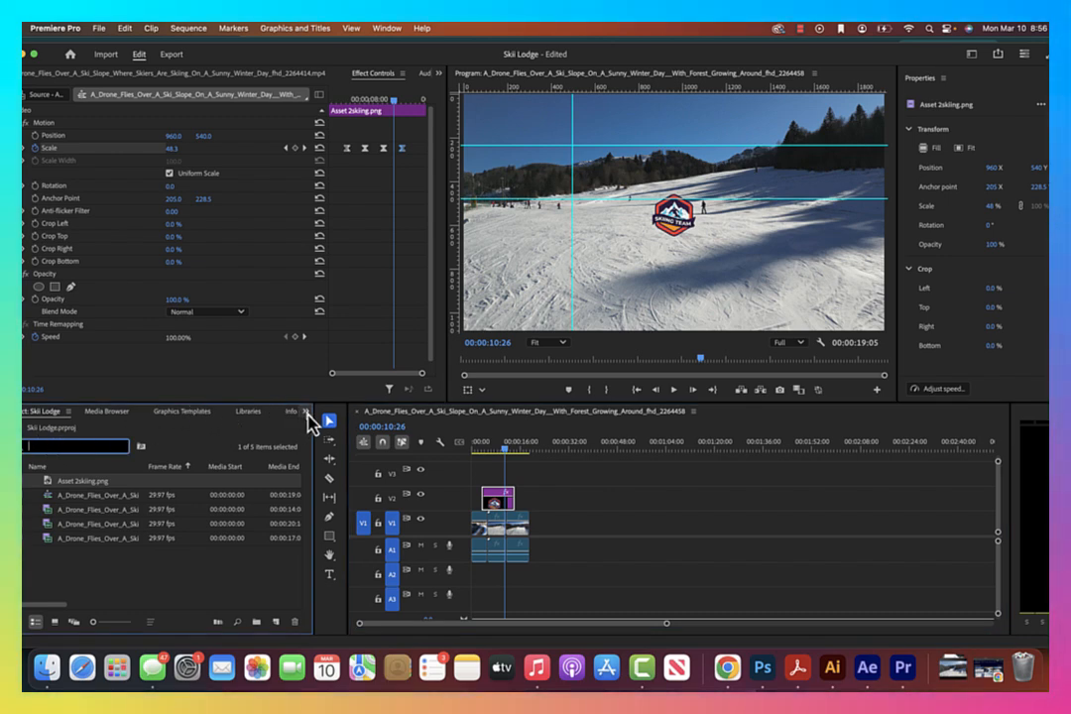
pyautogui.click(306, 414)
pyautogui.click(318, 508)
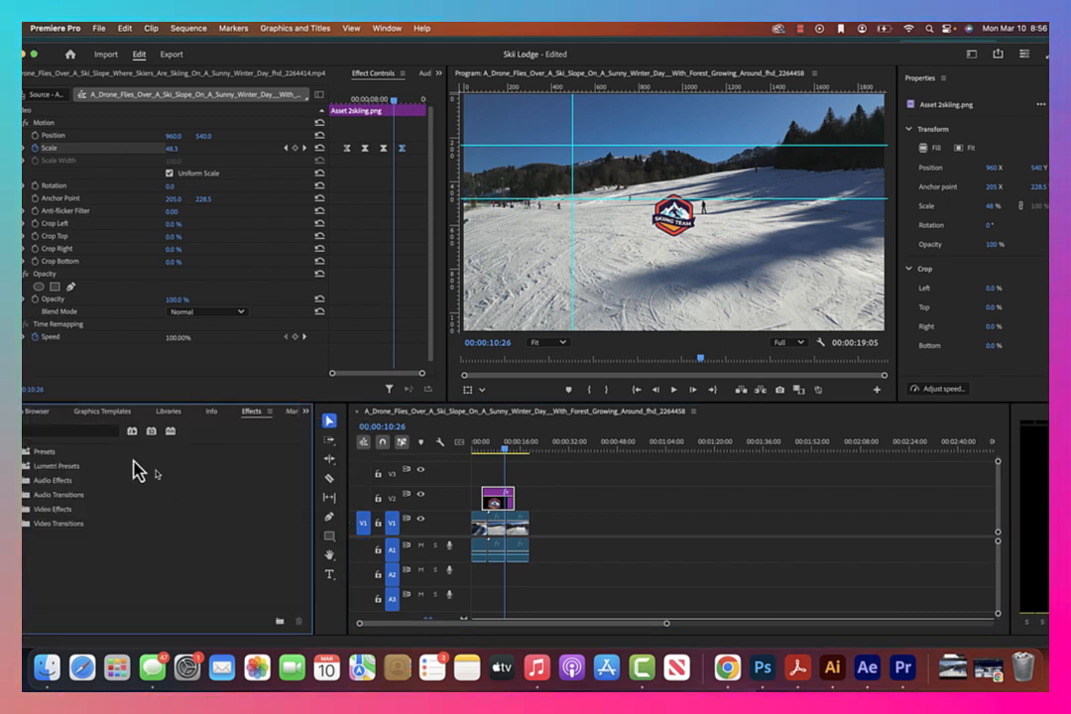
pyautogui.click(74, 432)
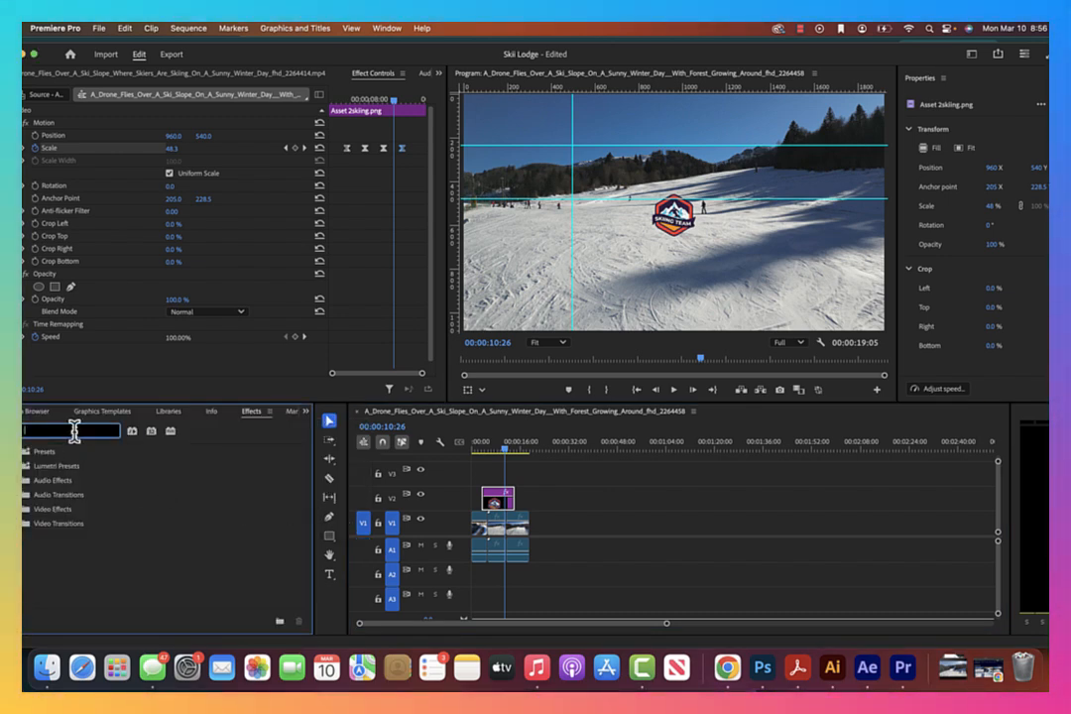
pyautogui.write('l')
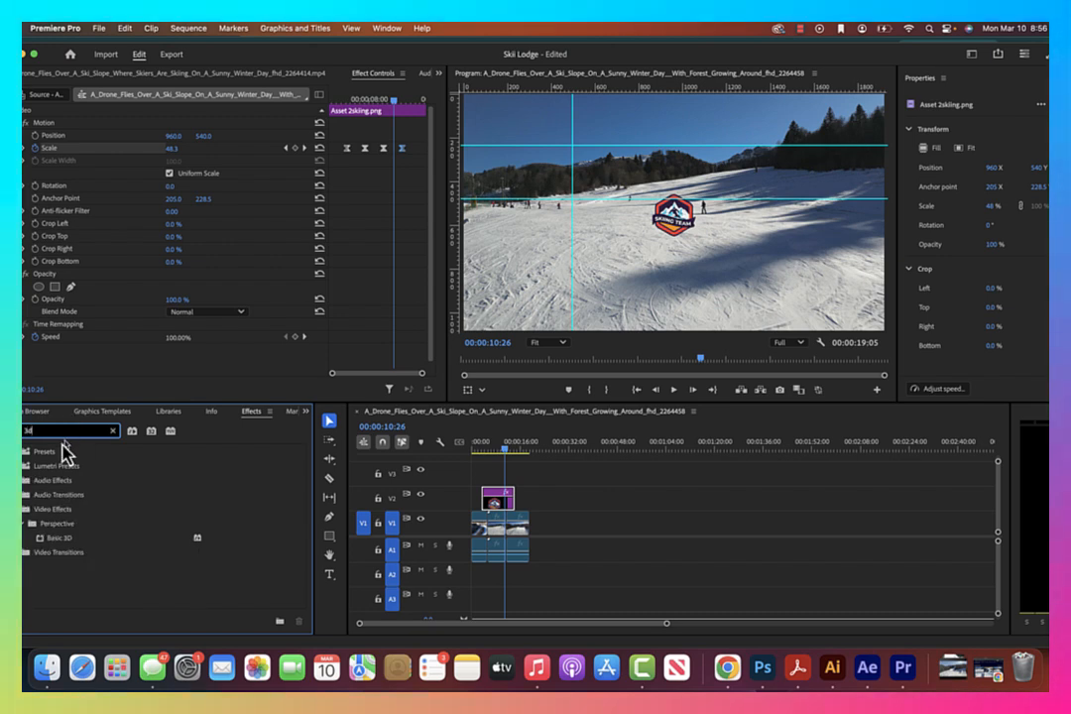
pyautogui.click(57, 541)
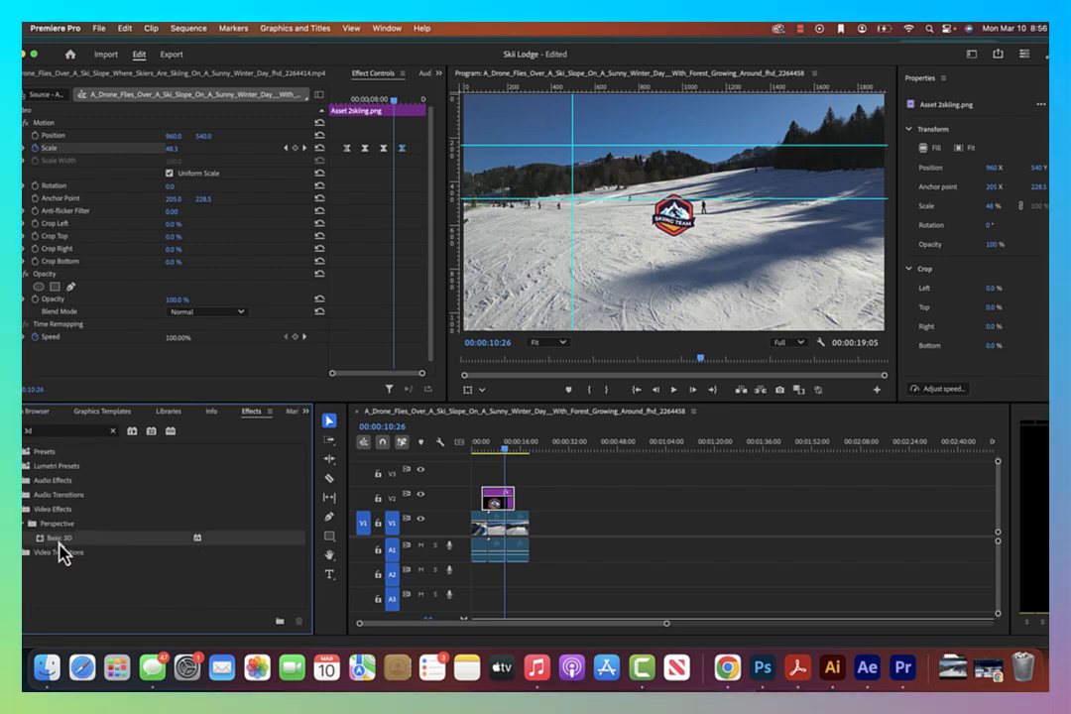
pyautogui.moveTo(57, 555); pyautogui.dragTo(501, 503)
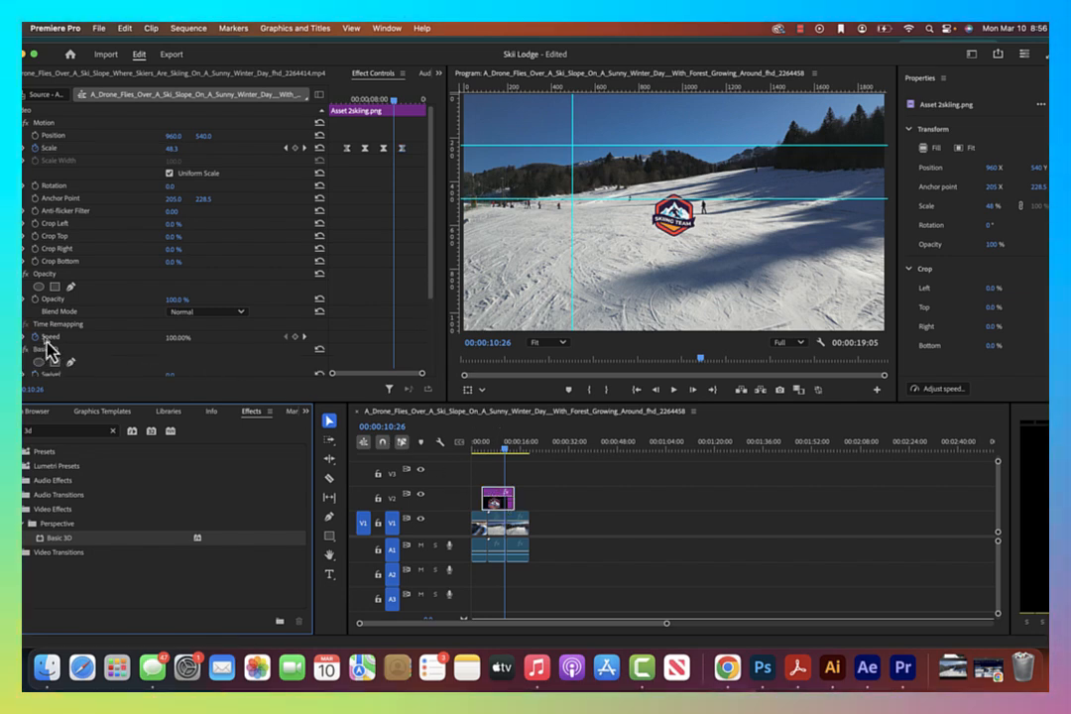
pyautogui.scroll(-4, 47, 349)
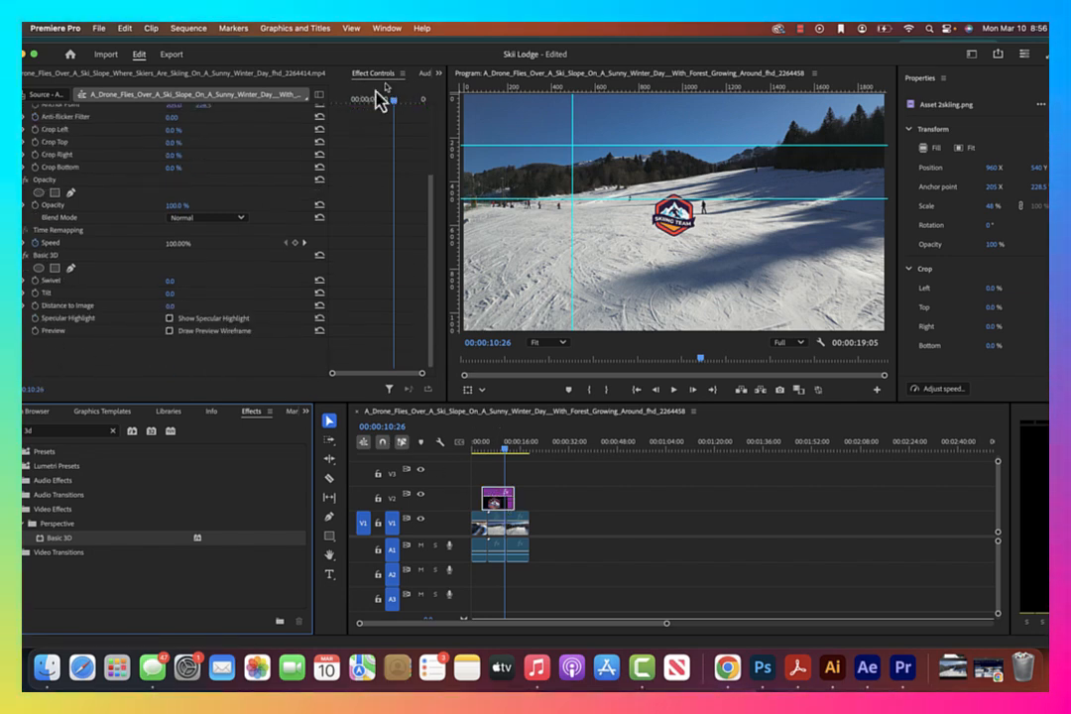
pyautogui.click(437, 74)
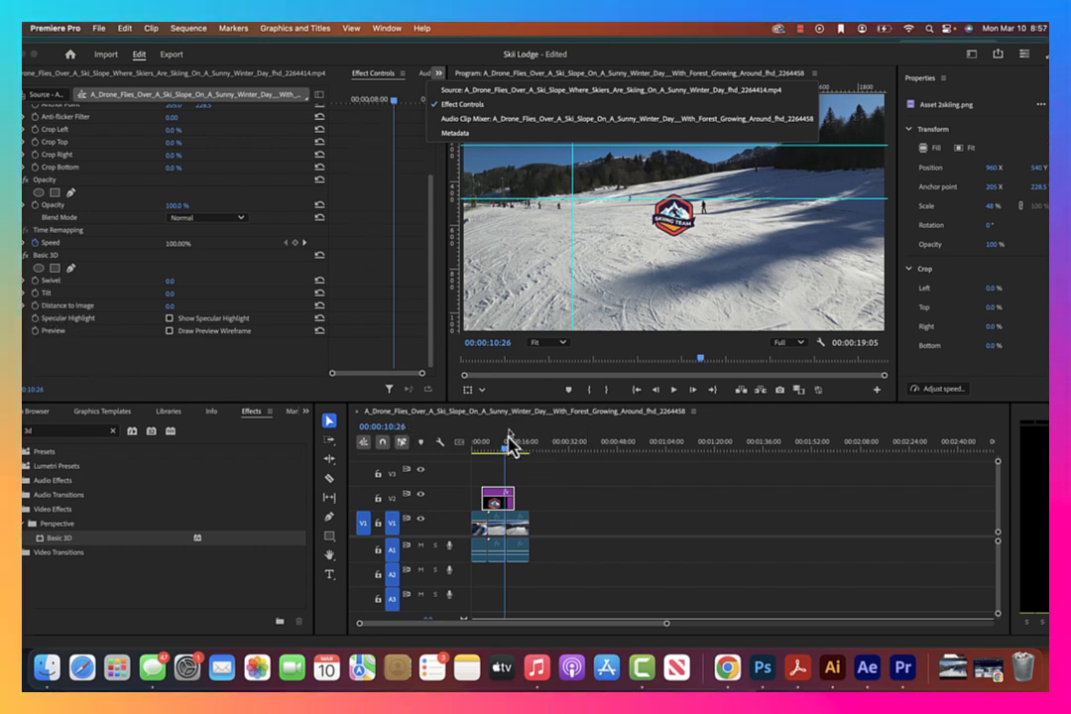
# Set the logo's first Basic 3D Swivel keyframe at 00:00:04:22 with a value of 0.0
pyautogui.moveTo(505, 451); pyautogui.dragTo(484, 461)
pyautogui.click(516, 493)
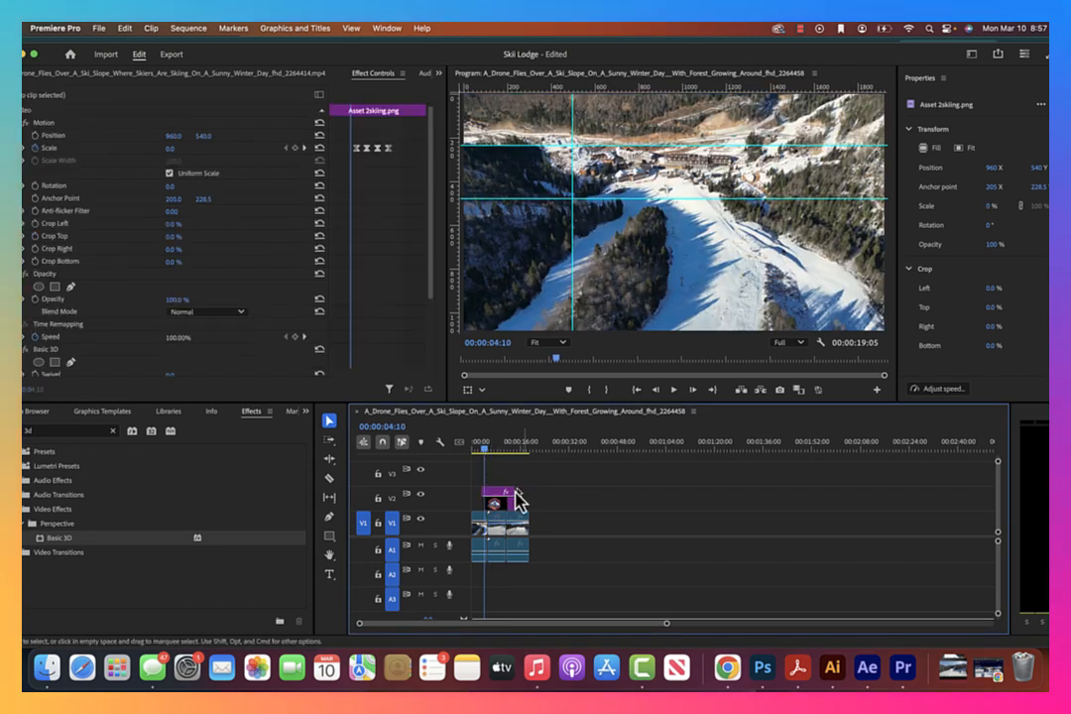
pyautogui.click(501, 501)
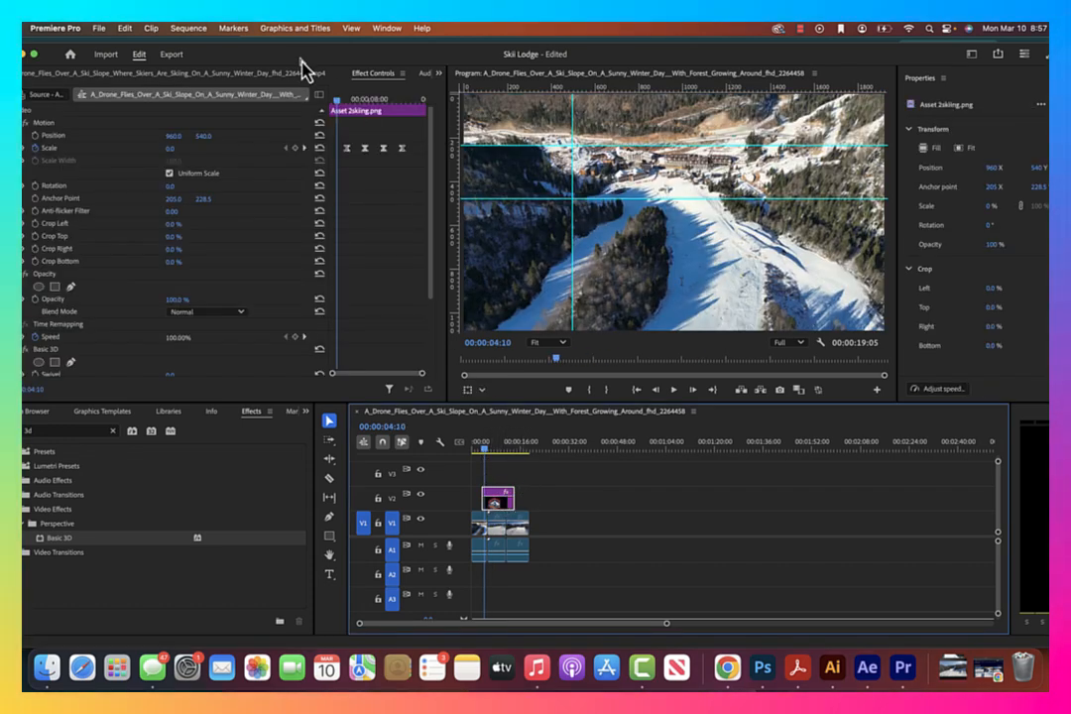
pyautogui.moveTo(342, 102); pyautogui.dragTo(334, 115)
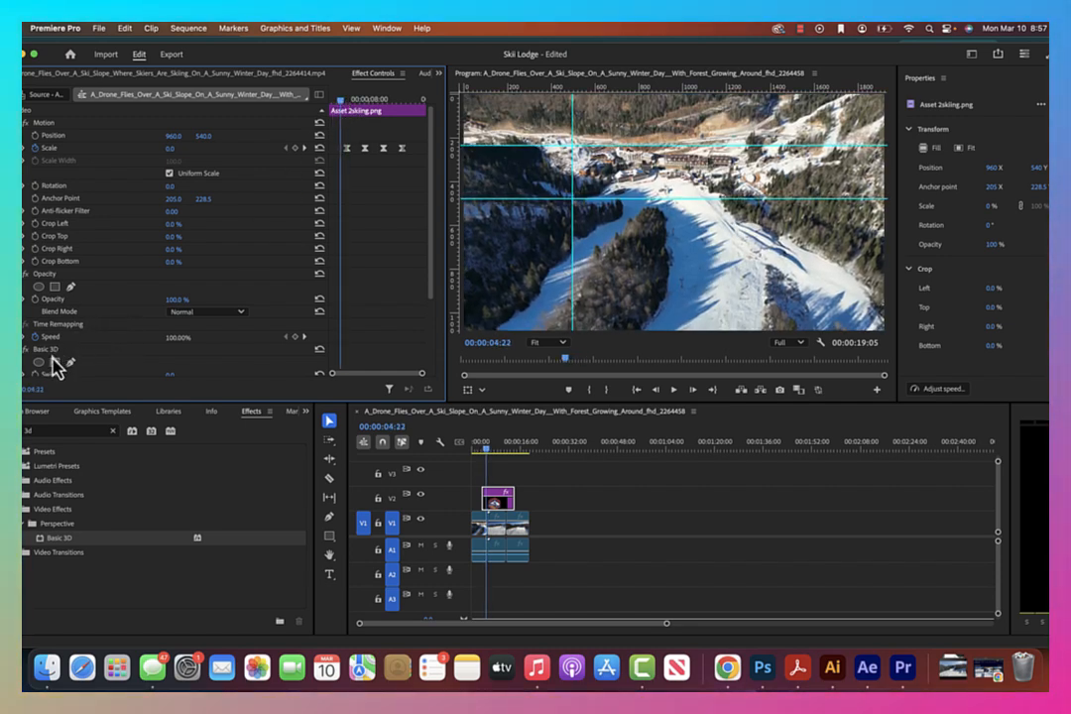
pyautogui.scroll(-3, 57, 357)
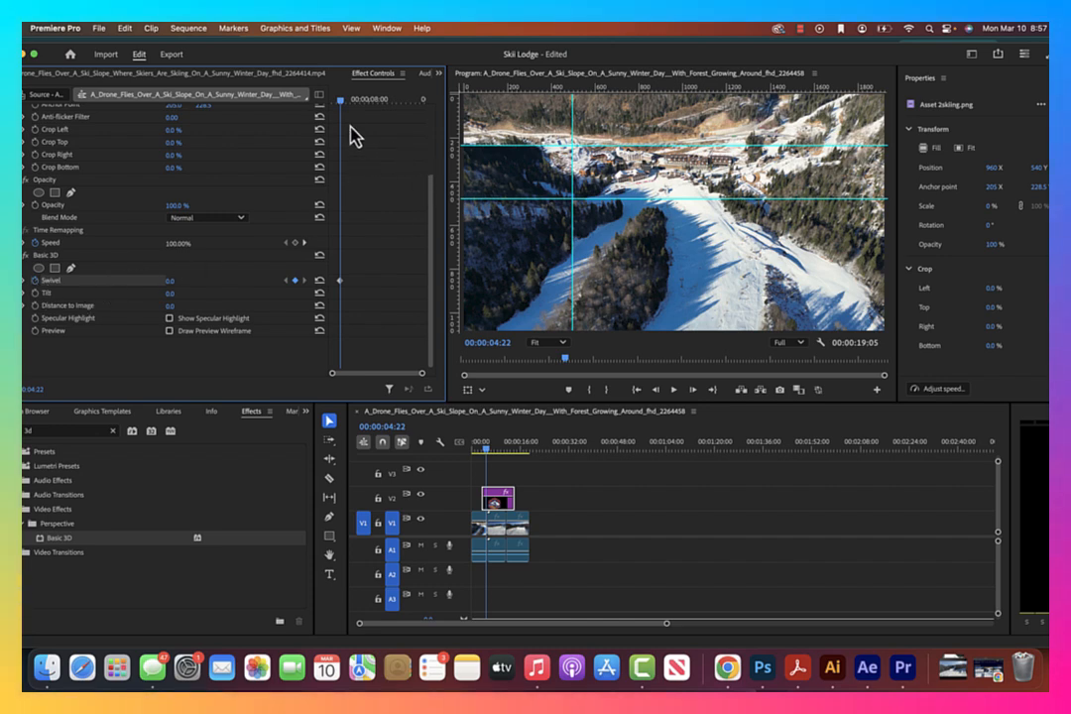
# Add a second Swivel keyframe of 3x0.0° at 00:00:08:27
pyautogui.moveTo(343, 101); pyautogui.dragTo(379, 103)
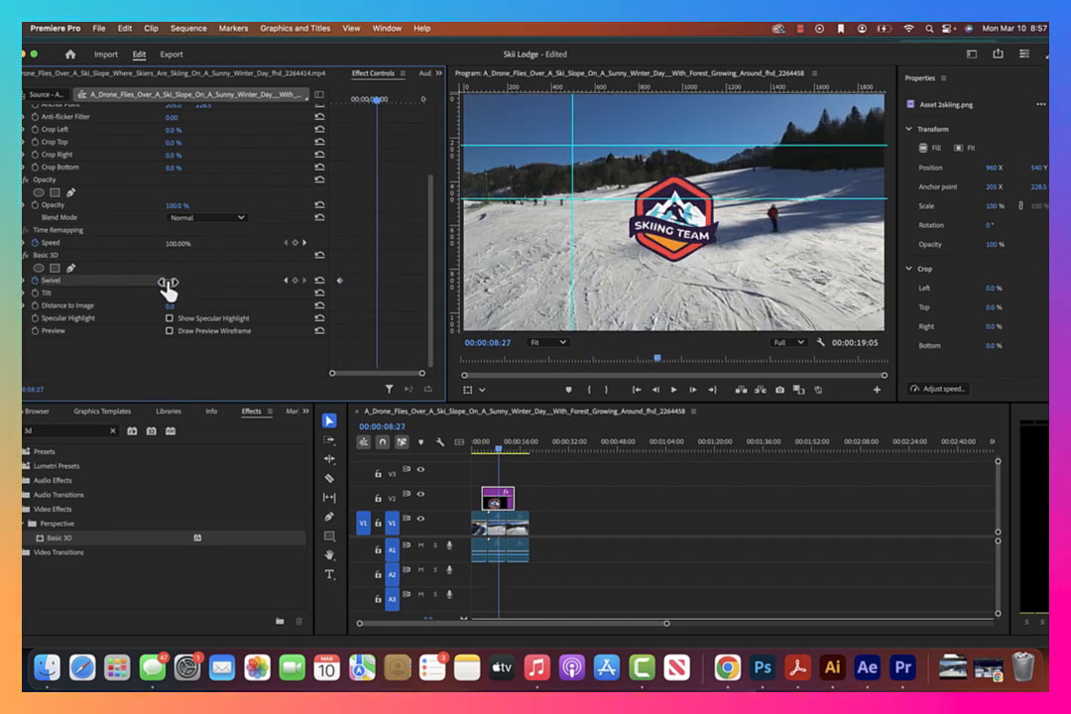
pyautogui.moveTo(167, 290); pyautogui.dragTo(170, 289)
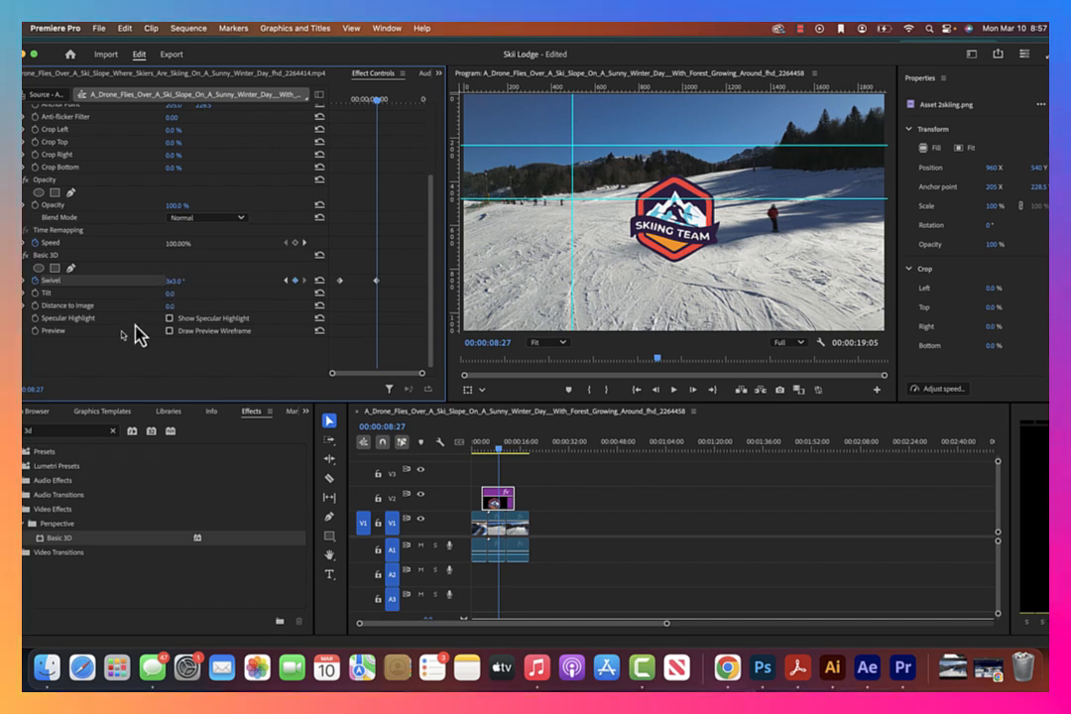
pyautogui.click(177, 282)
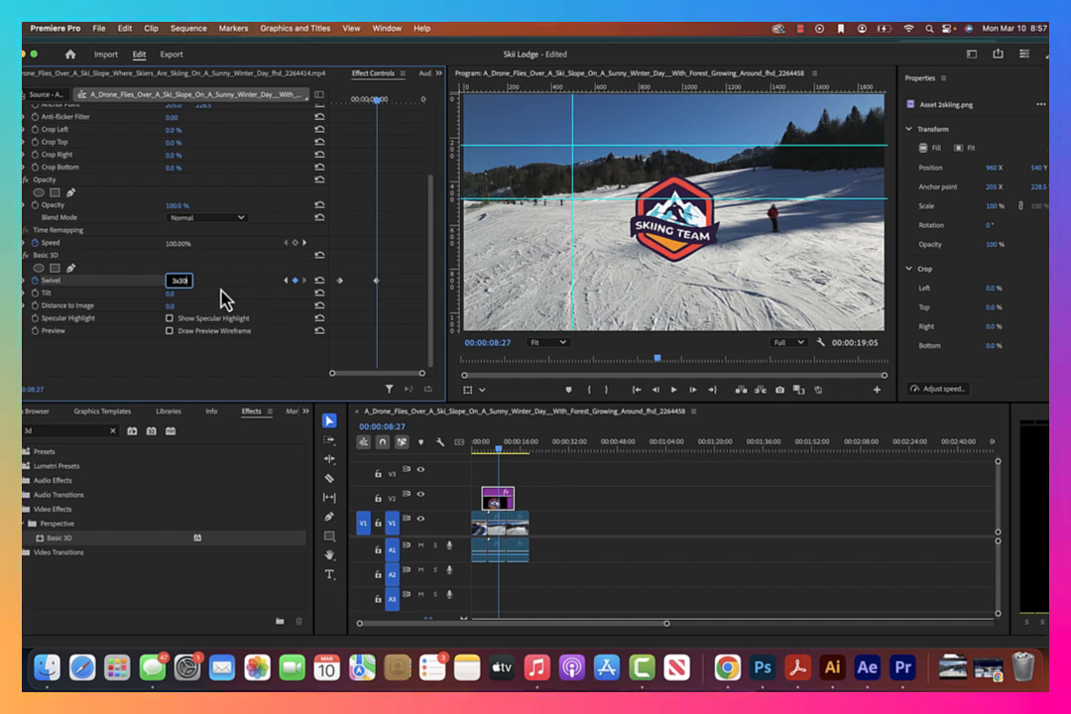
pyautogui.write('30')
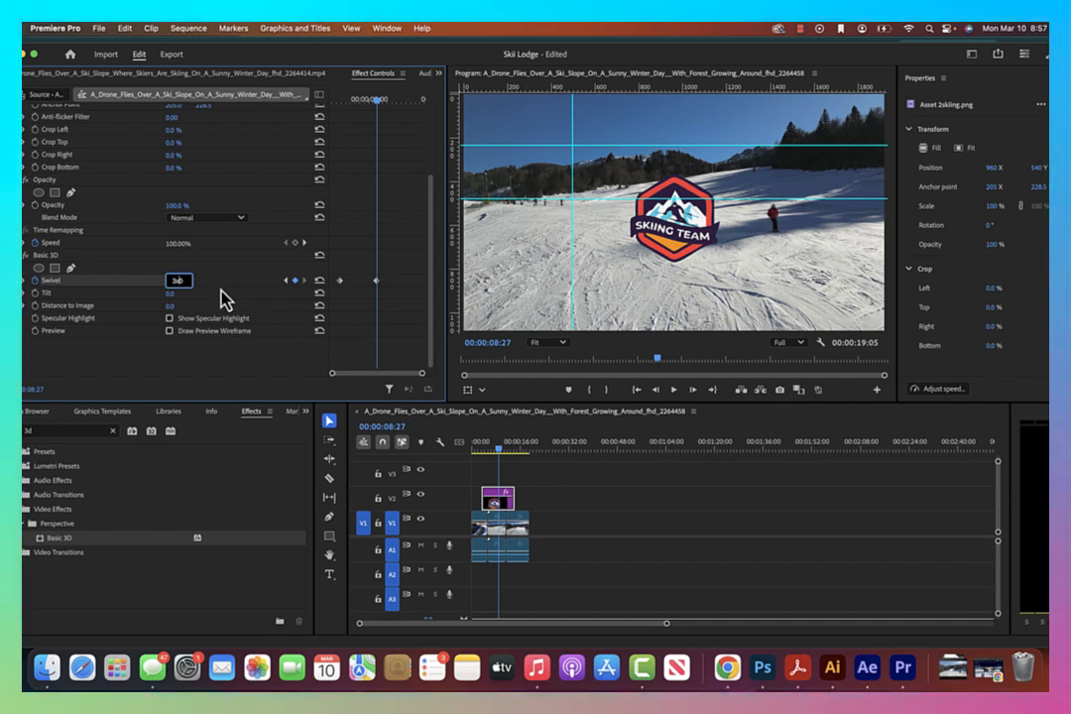
pyautogui.press('Tab')
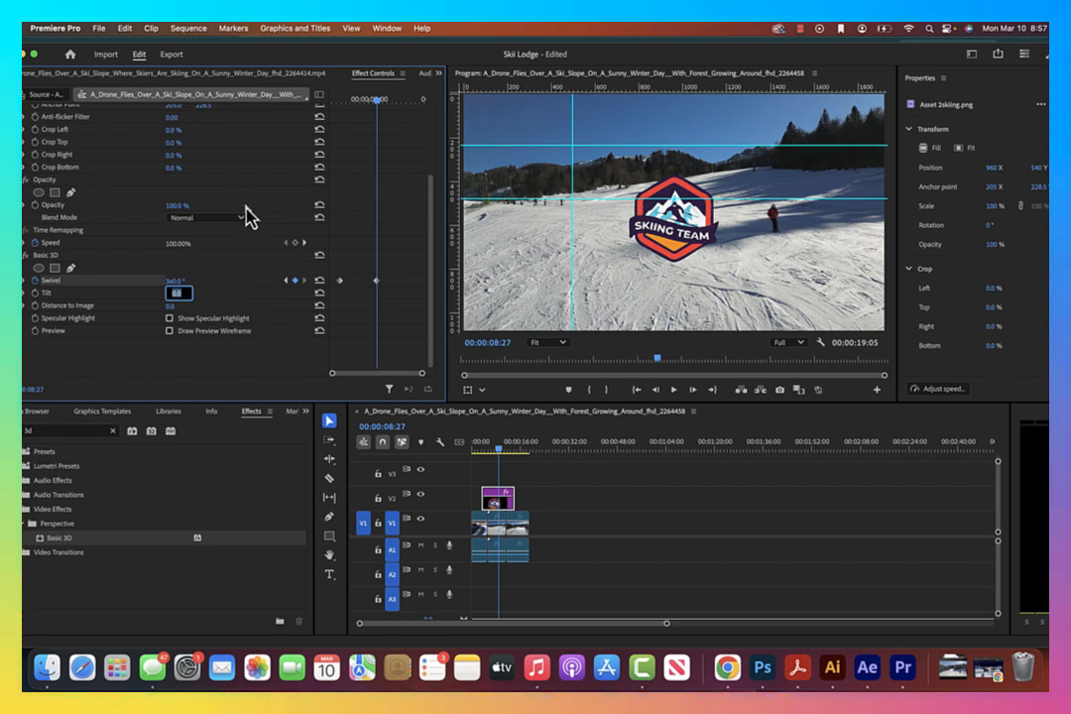
# Speed up the logo's spin by moving the second Swivel keyframe earlier, playing the animation before and after the change
pyautogui.click(482, 451)
pyautogui.press('space')
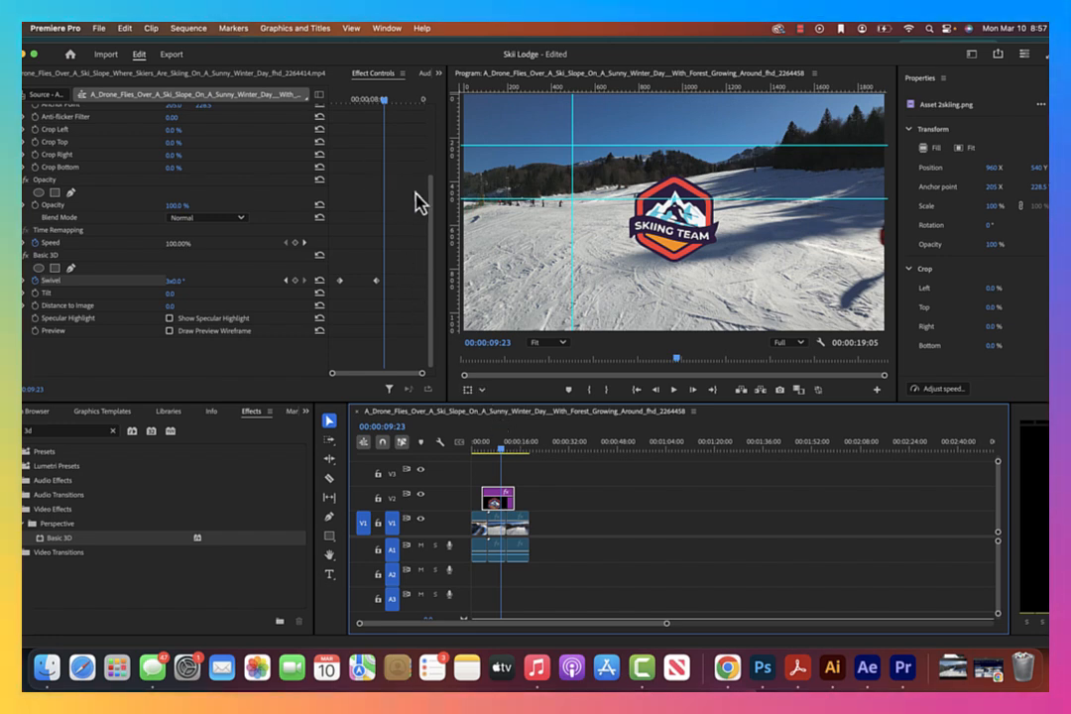
pyautogui.moveTo(379, 282); pyautogui.dragTo(365, 282)
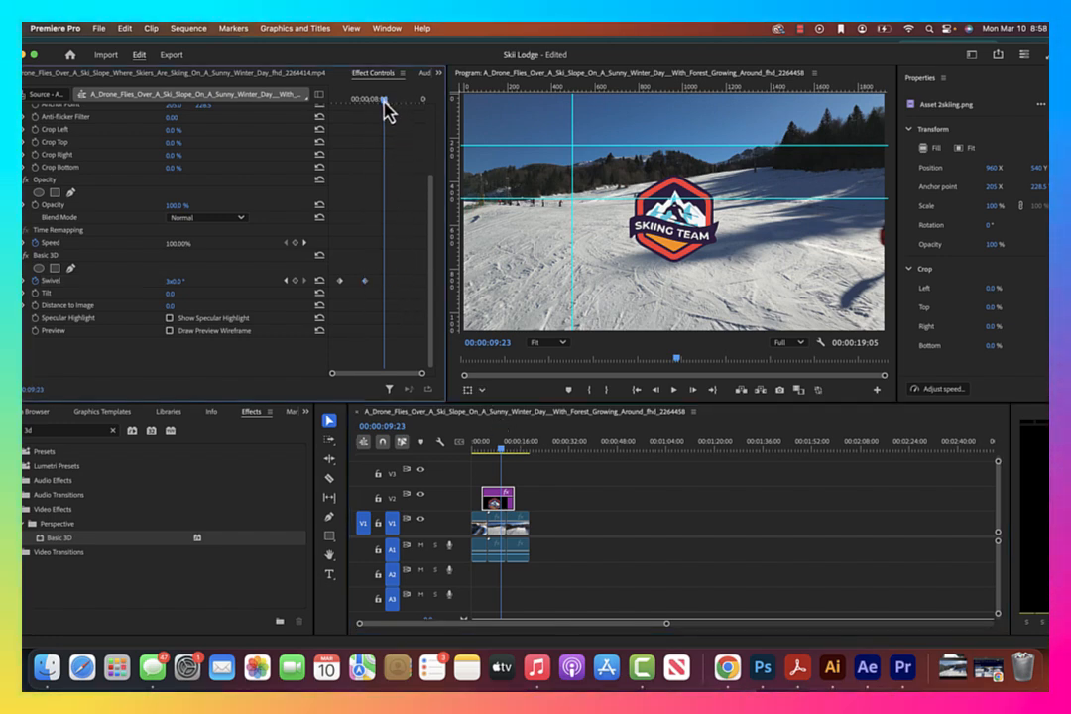
pyautogui.moveTo(382, 101); pyautogui.dragTo(342, 101)
pyautogui.press('space')
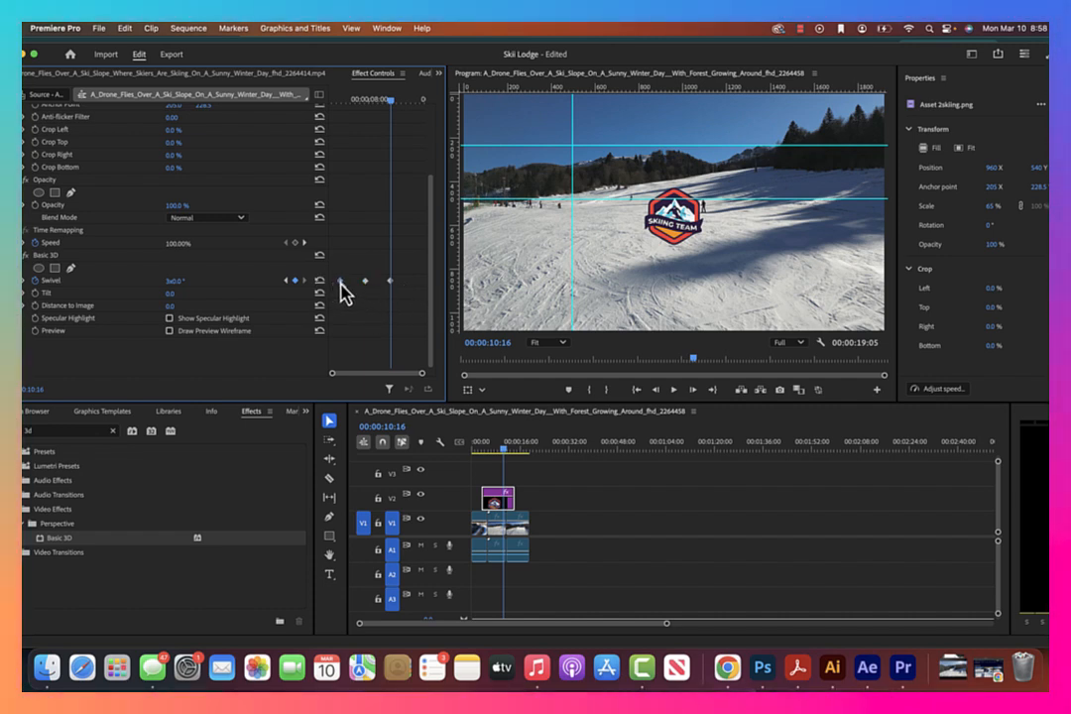
# Extend the Swivel animation with a 3x0.0° hold keyframe at 00:00:10:16 and a copy of the 0.0° keyframe at 00:00:13:16
pyautogui.moveTo(364, 283); pyautogui.dragTo(425, 284)
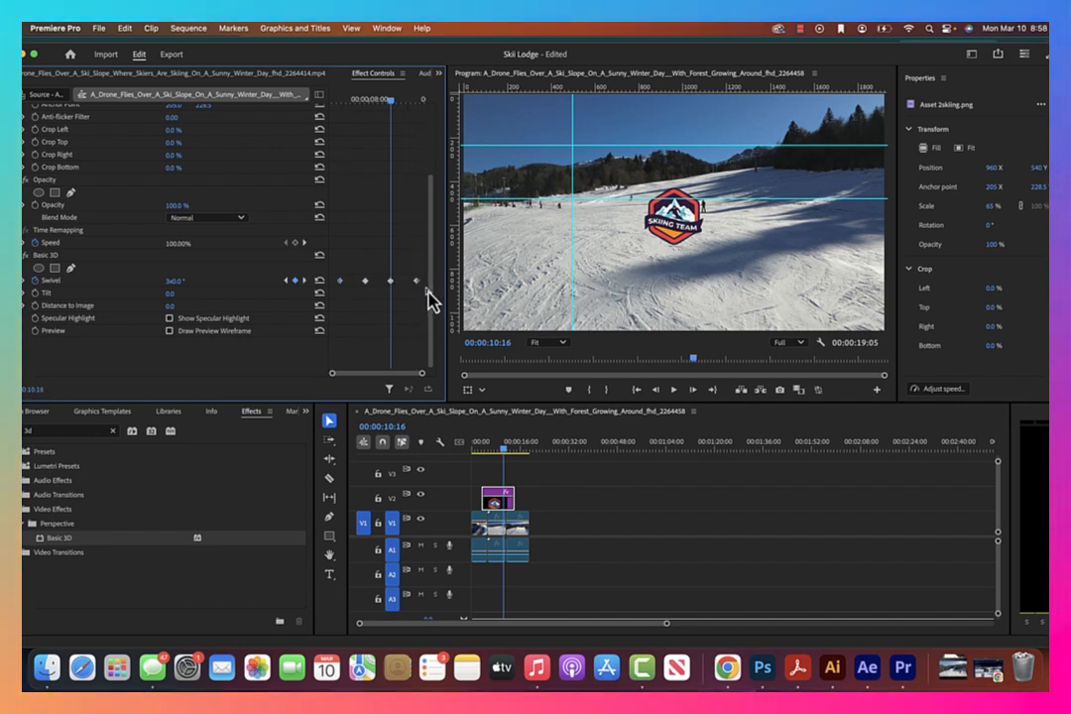
pyautogui.moveTo(390, 105); pyautogui.dragTo(422, 129)
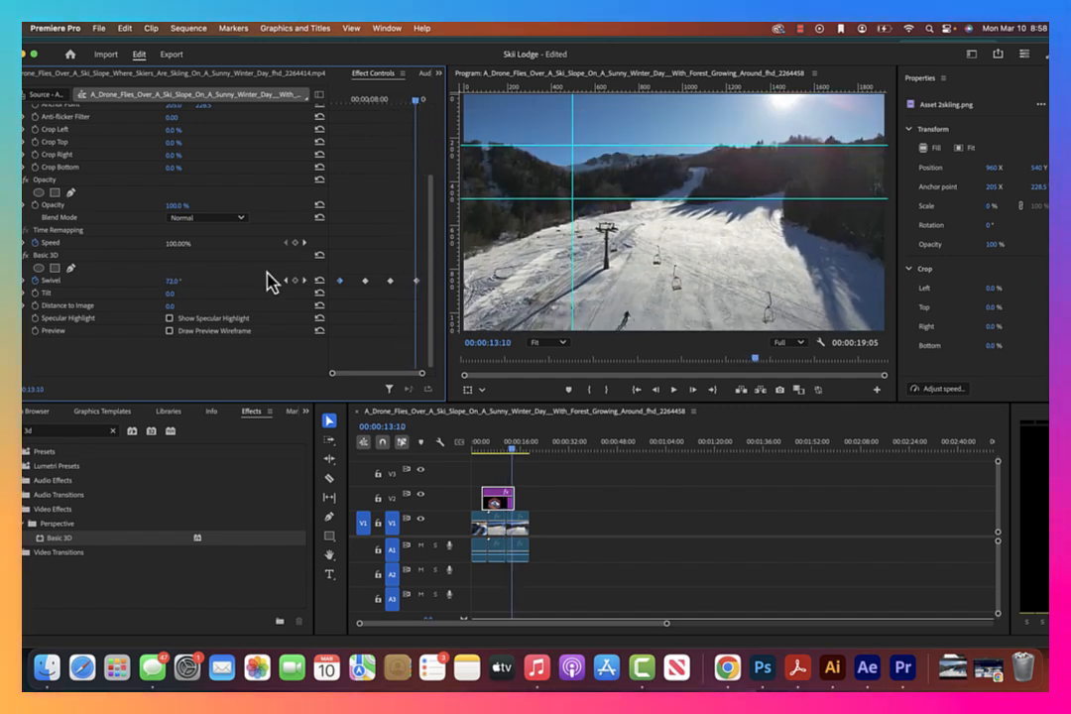
pyautogui.click(304, 282)
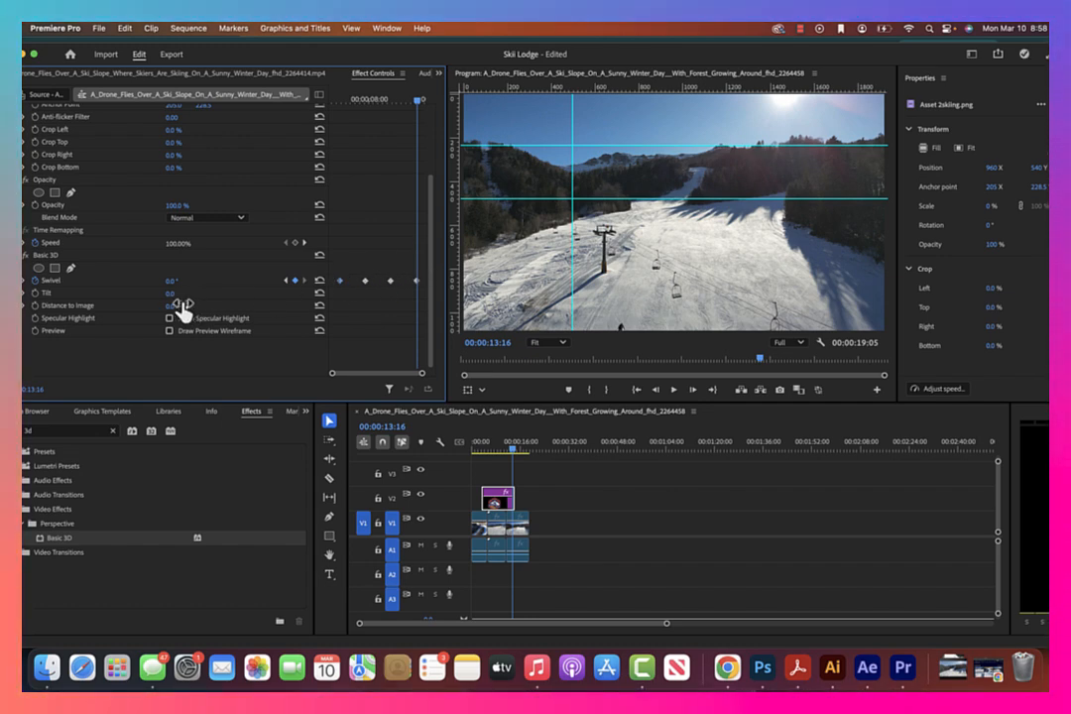
# Expand the Swivel graph and apply Ease Out to the first Swivel keyframe and Ease In to the last
pyautogui.click(24, 280)
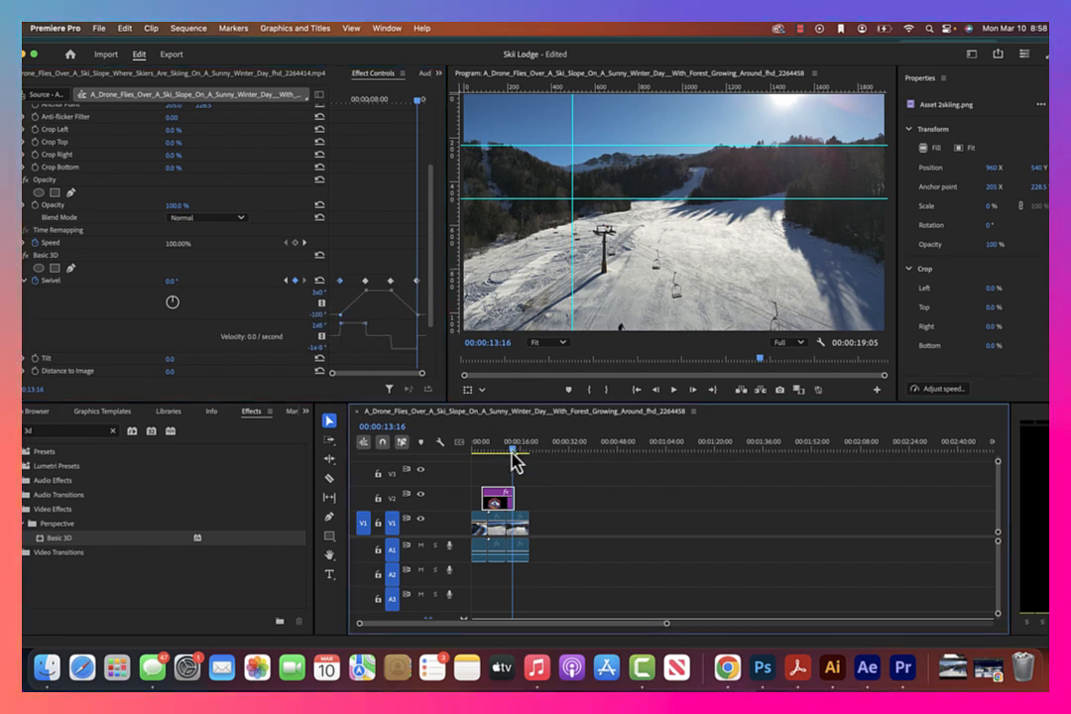
pyautogui.moveTo(512, 458)
pyautogui.mouseDown()
pyautogui.moveTo(484, 458)
pyautogui.moveTo(515, 451)
pyautogui.moveTo(498, 451)
pyautogui.mouseUp()
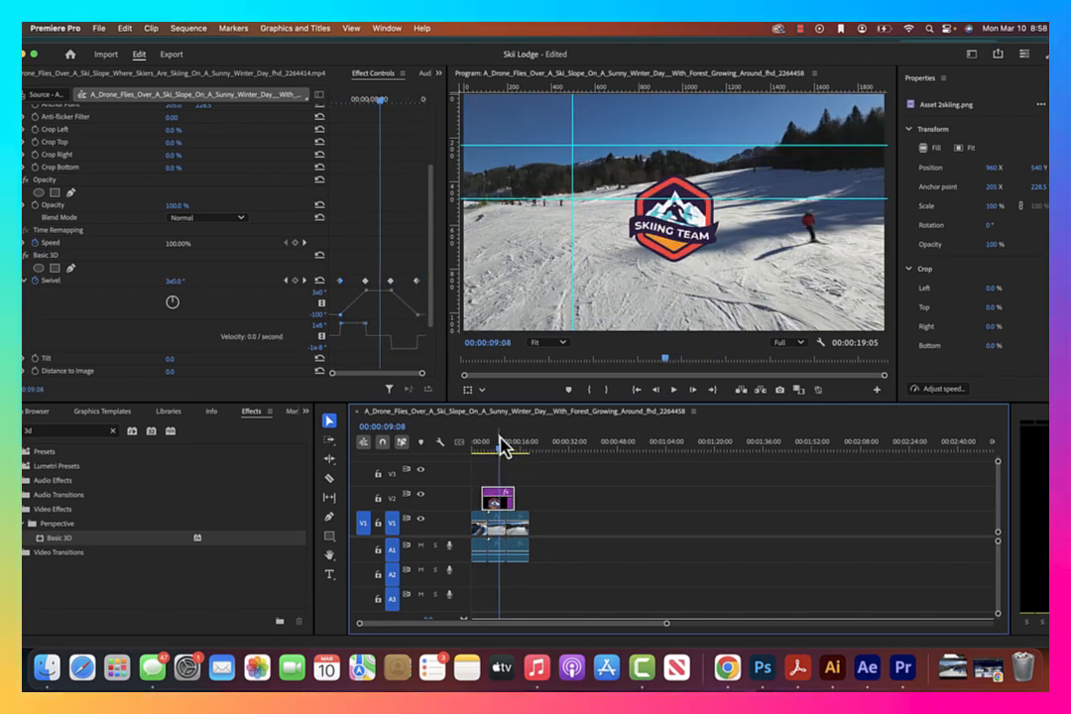
pyautogui.rightClick(342, 290)
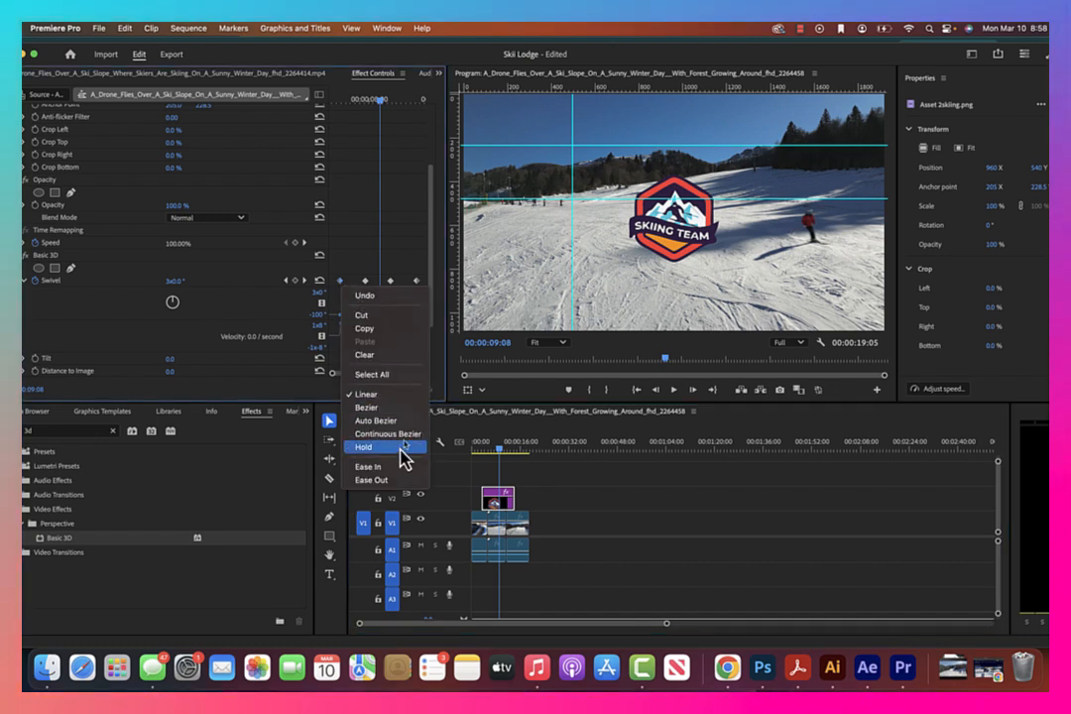
pyautogui.click(402, 480)
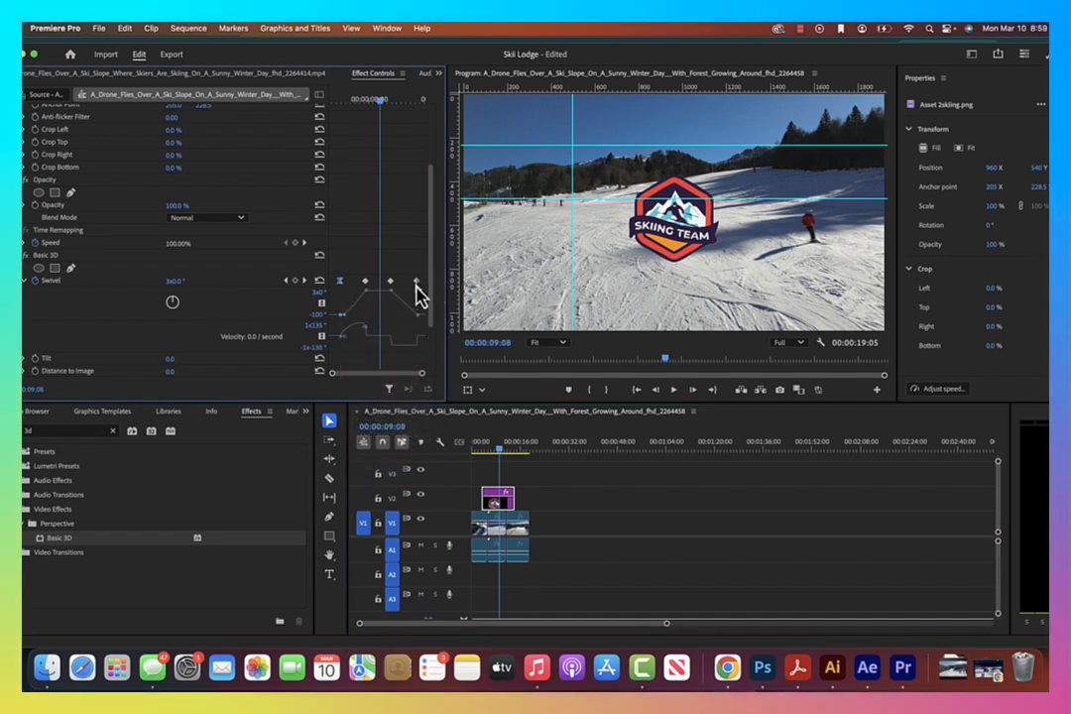
pyautogui.rightClick(416, 284)
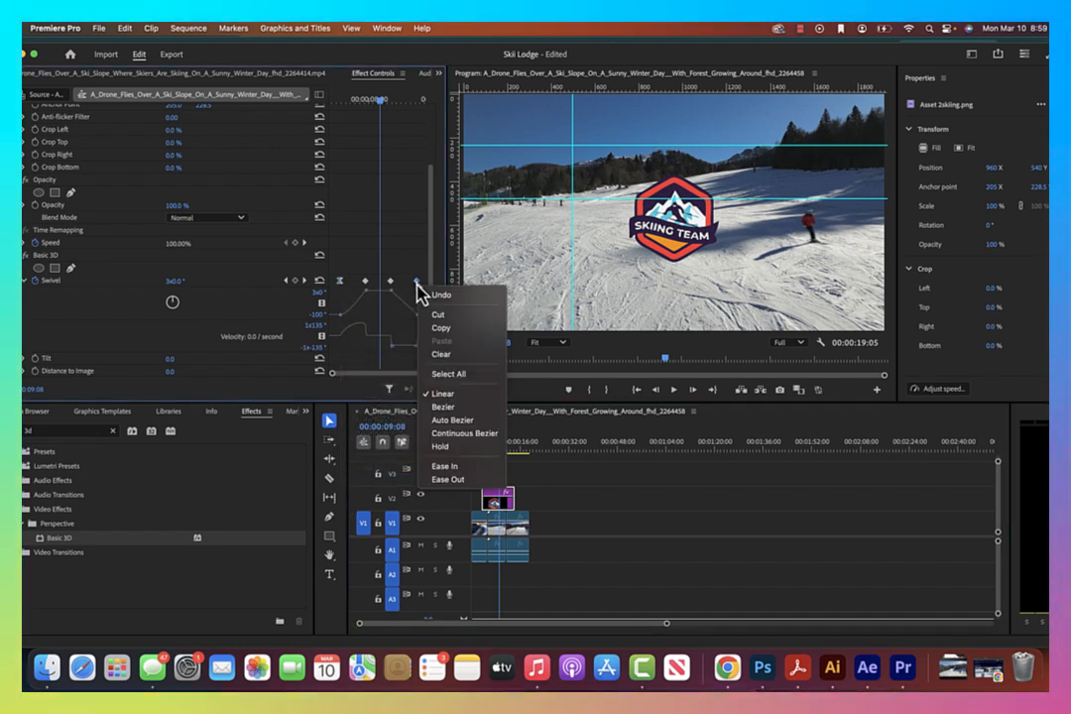
pyautogui.click(463, 468)
# Apply Ease In to the second Swivel keyframe and Ease Out to the third
pyautogui.rightClick(367, 283)
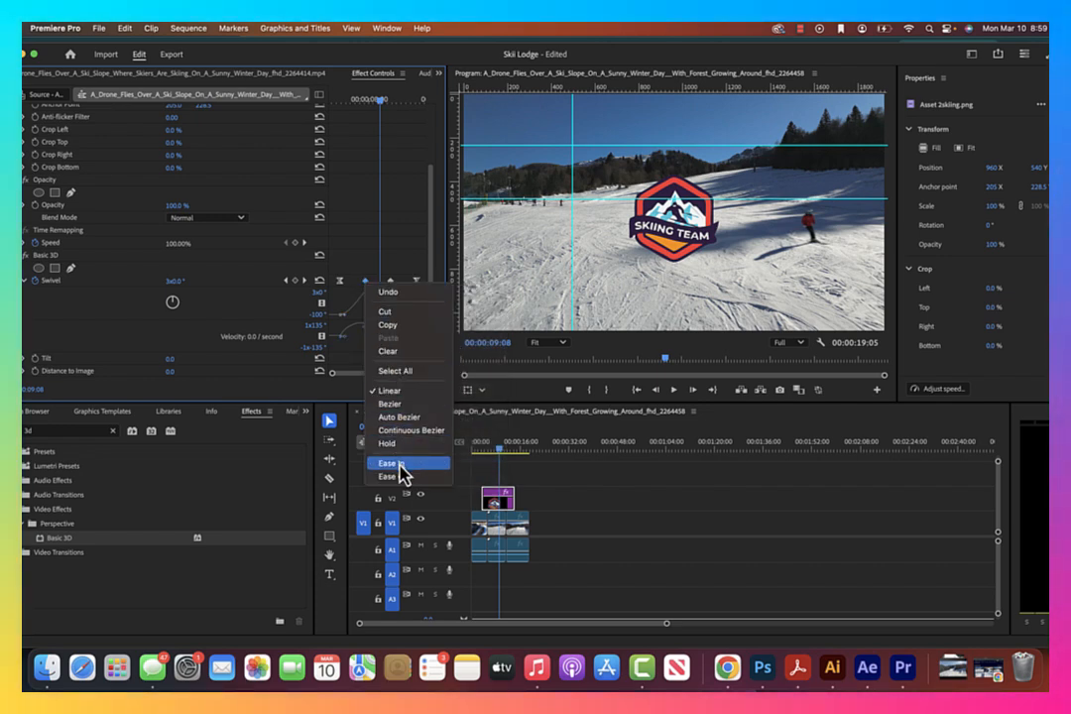
pyautogui.click(400, 463)
pyautogui.rightClick(391, 282)
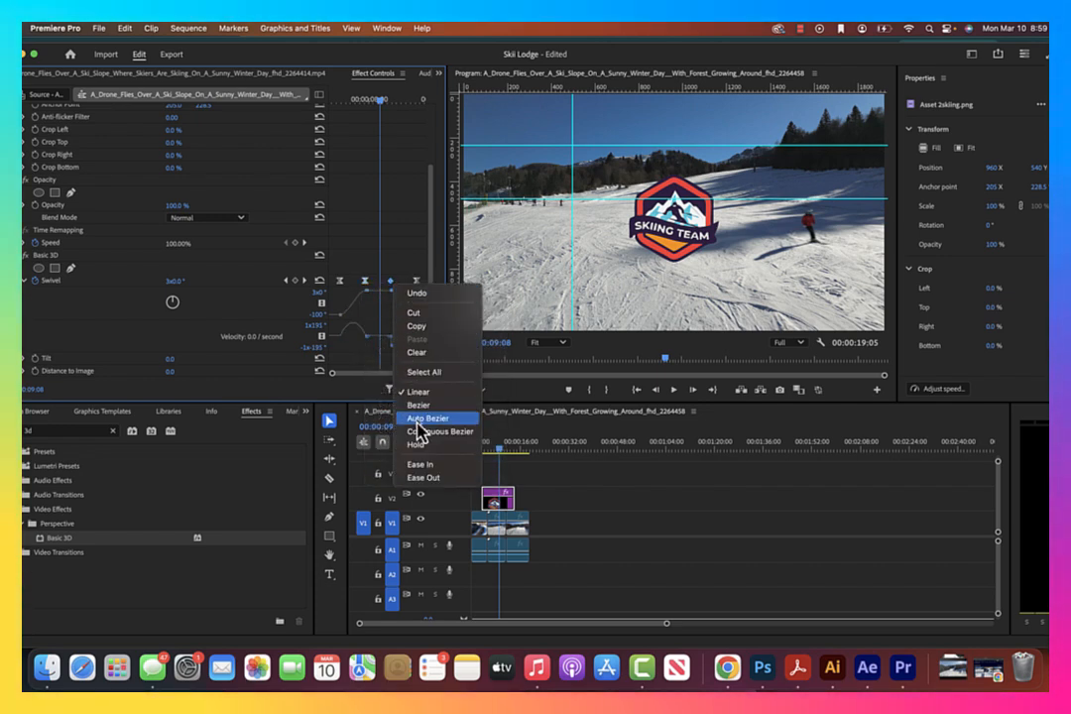
pyautogui.click(429, 478)
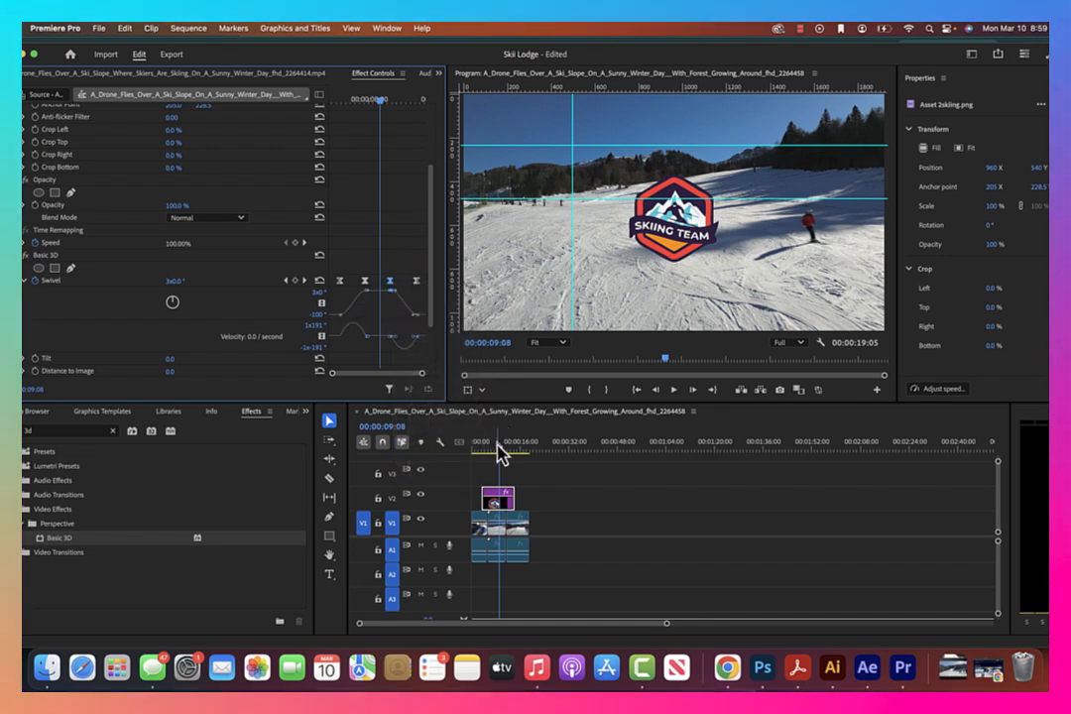
# Start the logo's closing spin sooner by moving the third Swivel keyframe slightly earlier, playing the animation before and after
pyautogui.moveTo(503, 461); pyautogui.dragTo(447, 454)
pyautogui.press('space')
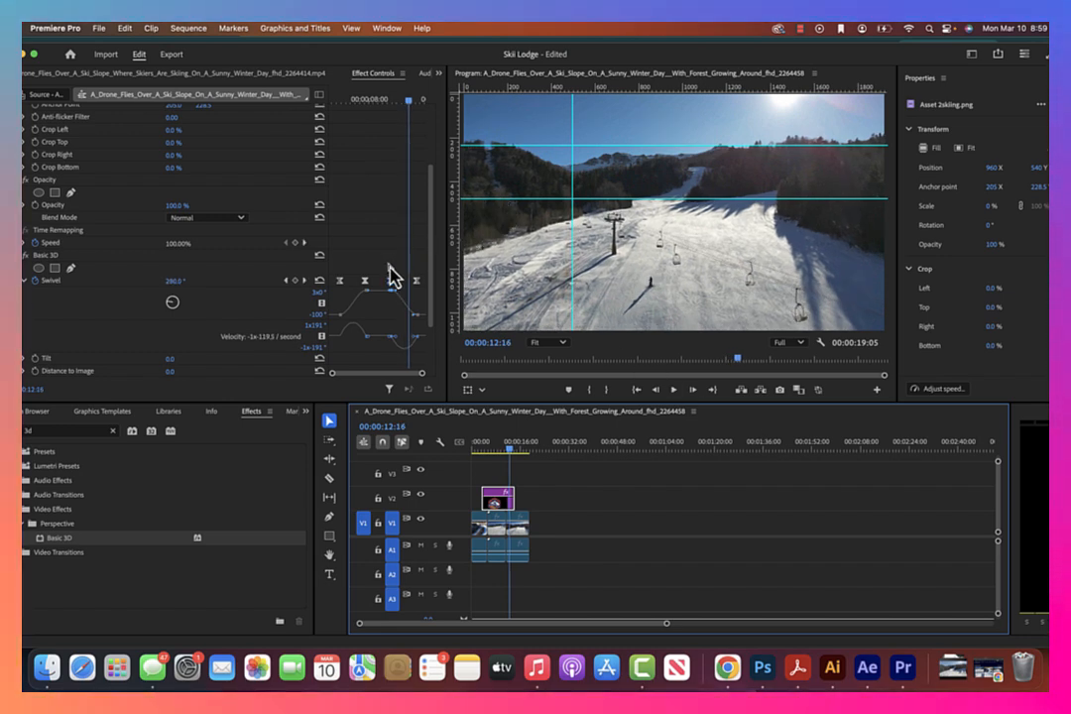
pyautogui.moveTo(395, 292); pyautogui.dragTo(387, 294)
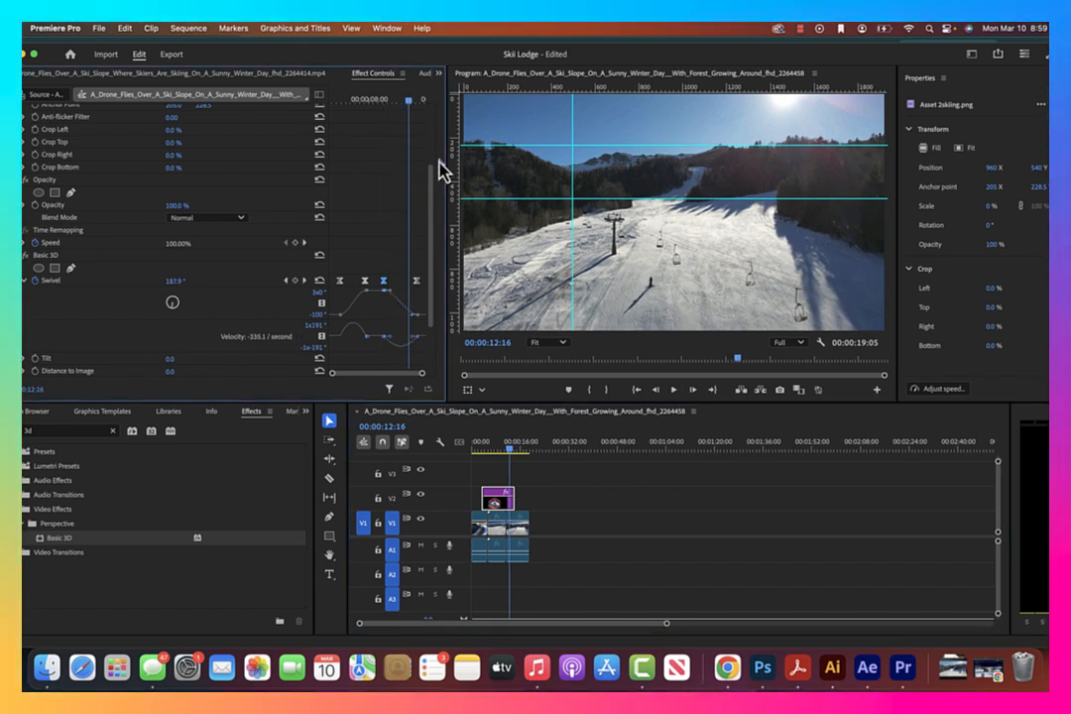
pyautogui.moveTo(415, 109); pyautogui.dragTo(375, 110)
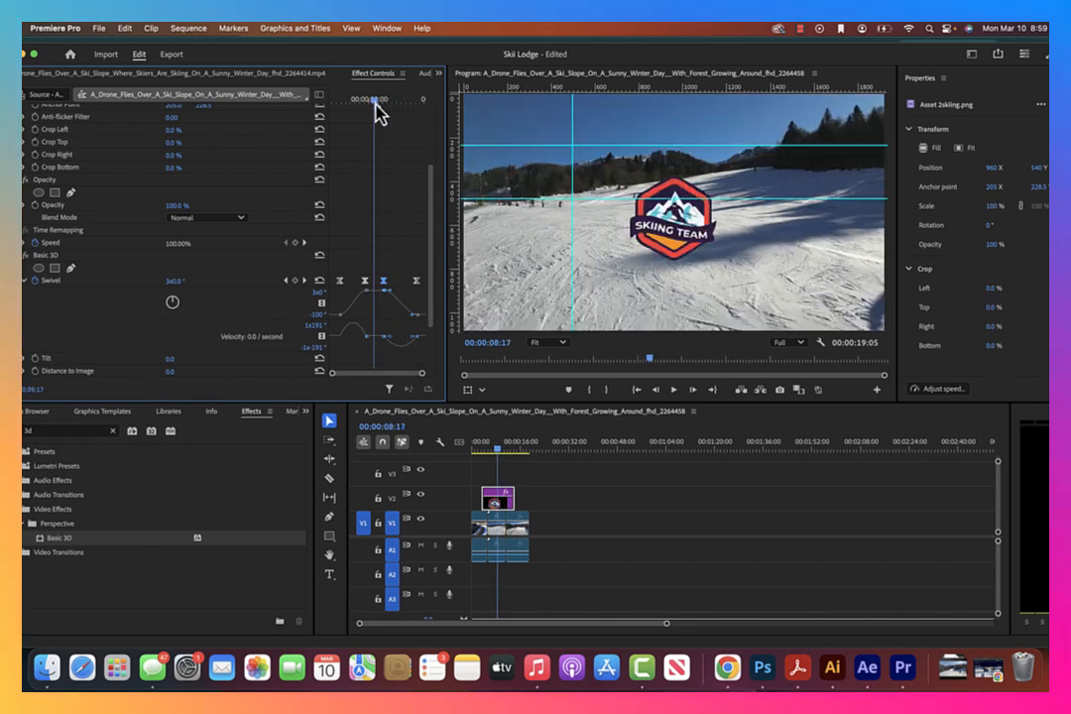
pyautogui.press('space')
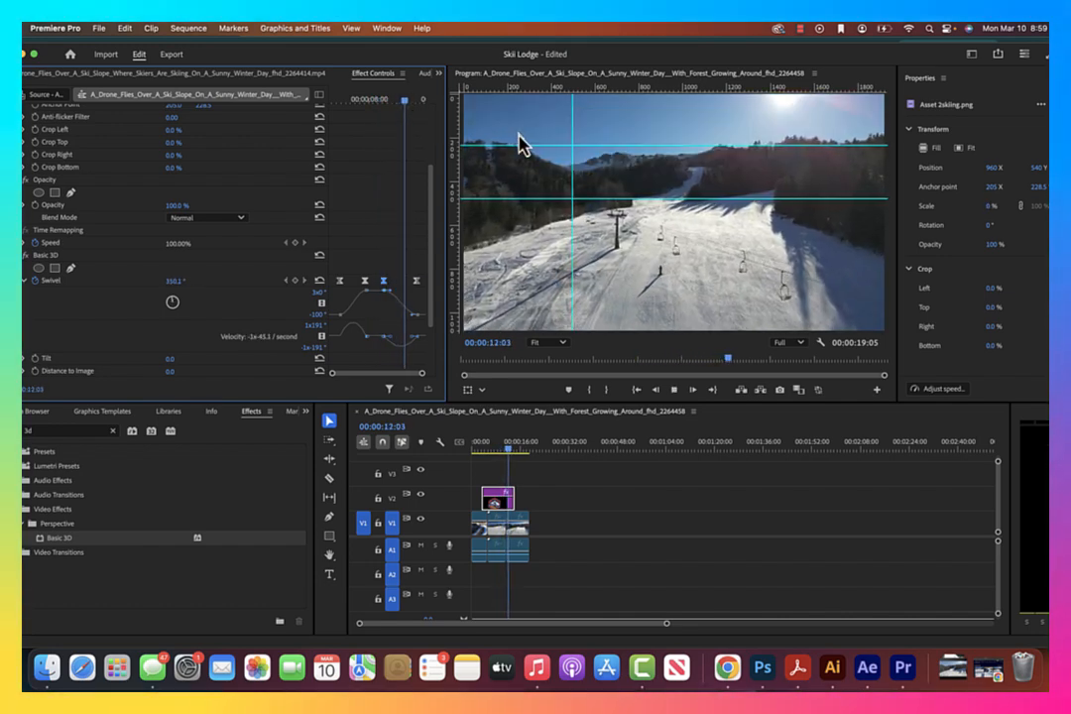
# Stop playback and nest all the drone clips and the logo overlay into one nested sequence named skiing
pyautogui.press('space')
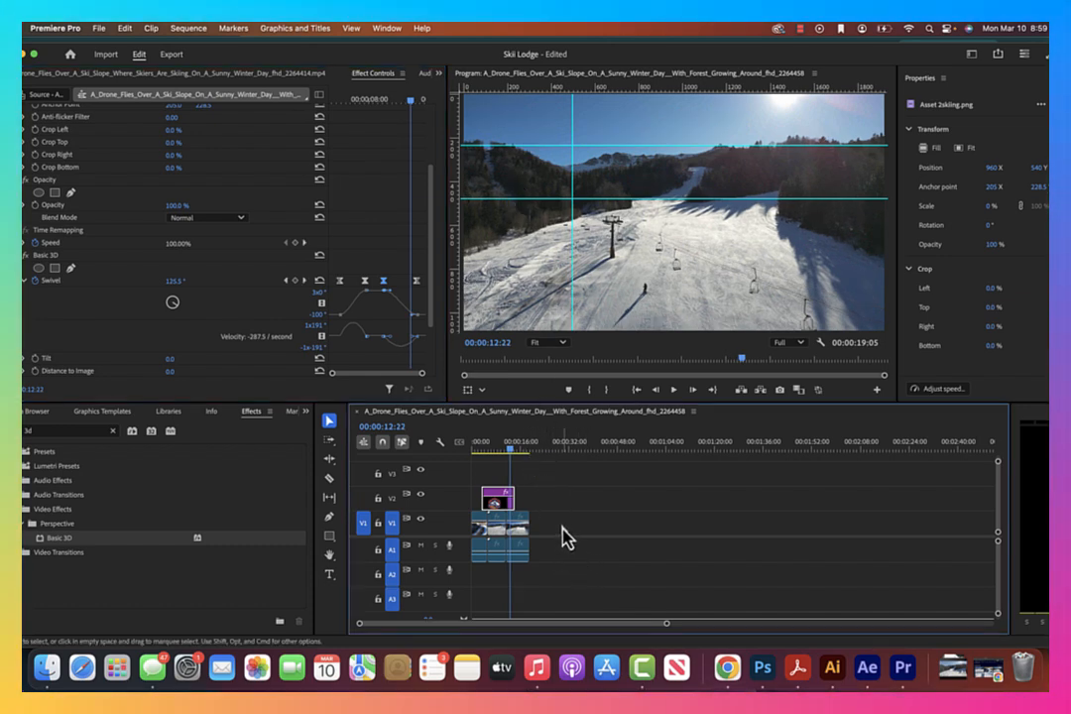
pyautogui.moveTo(561, 532); pyautogui.dragTo(488, 496)
pyautogui.rightClick(510, 514)
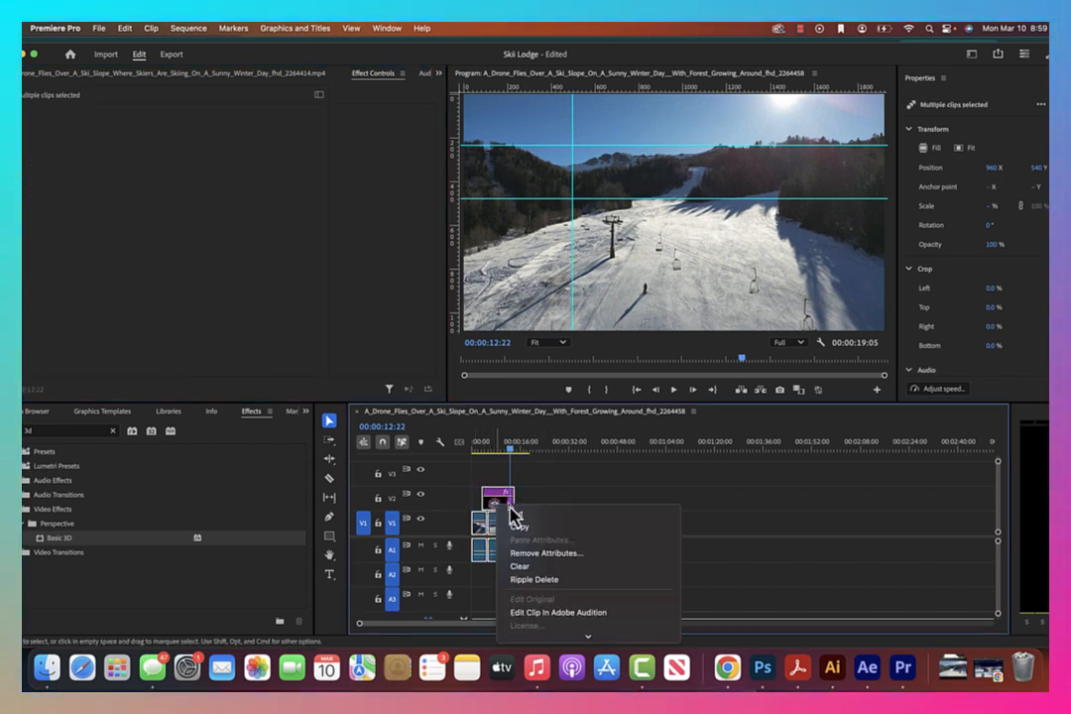
pyautogui.moveTo(588, 635)
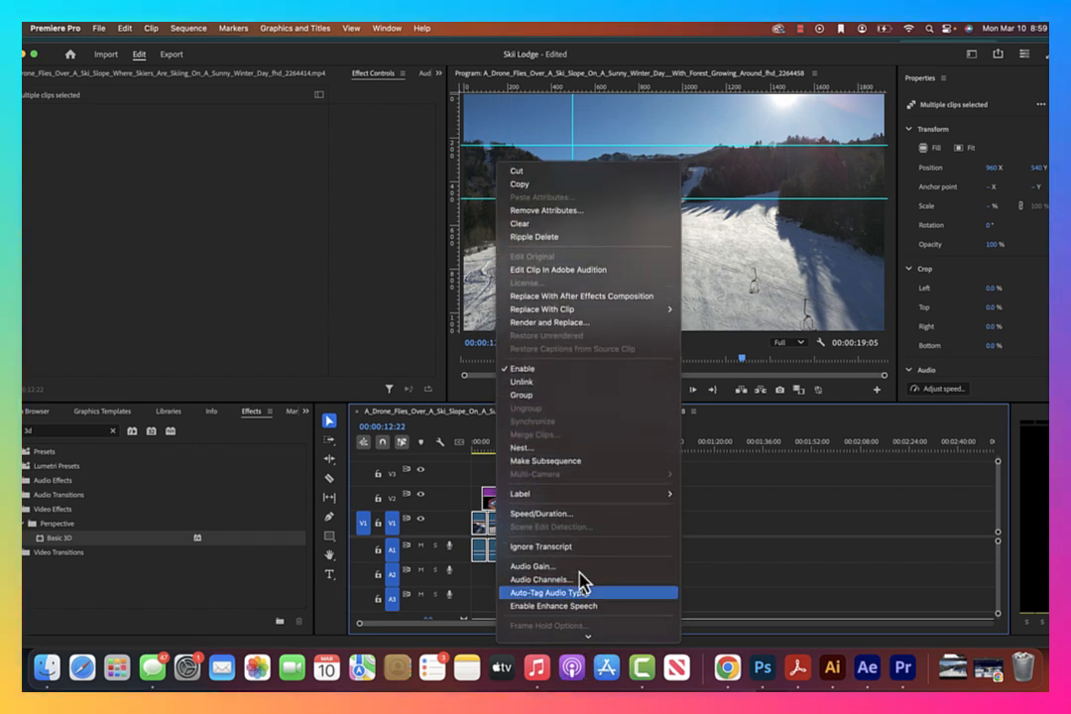
pyautogui.click(548, 449)
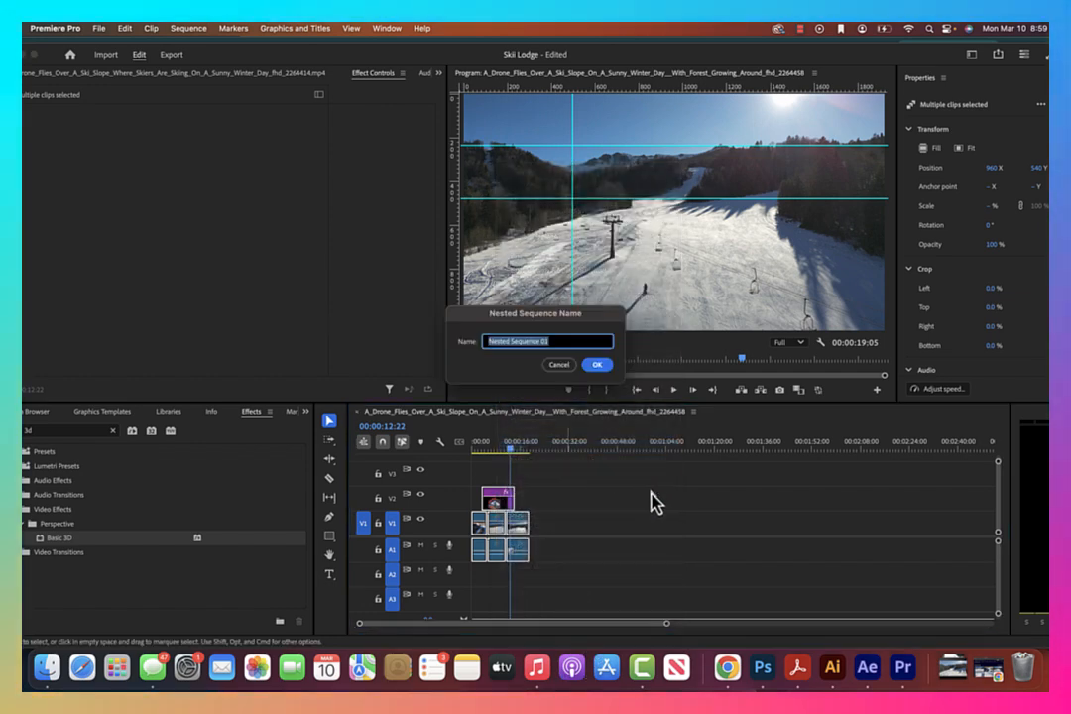
pyautogui.write('skiing')
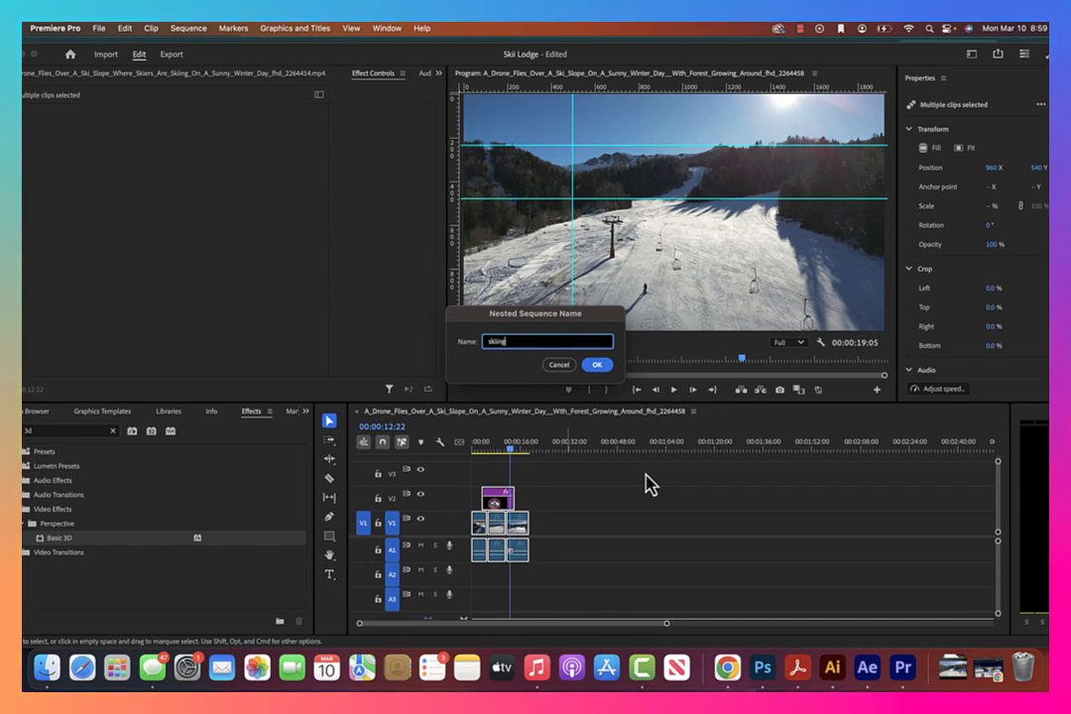
pyautogui.press('Return')
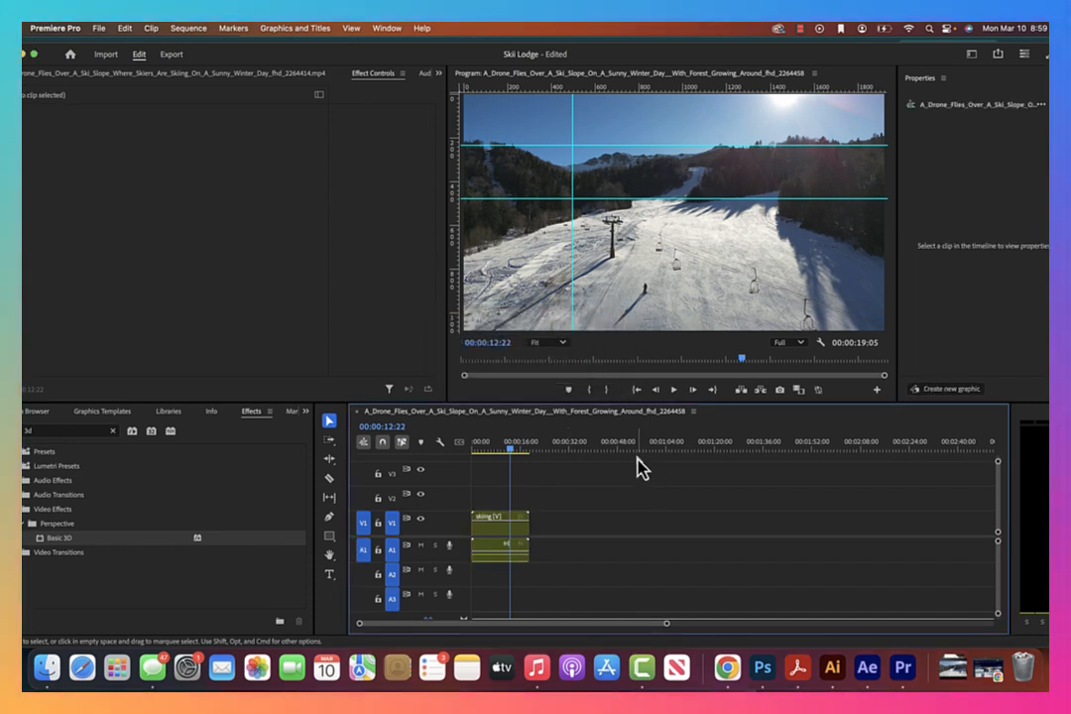
# Apply the default transitions at the start edge of the nested skiing clip and play the sequence from the beginning
pyautogui.rightClick(479, 533)
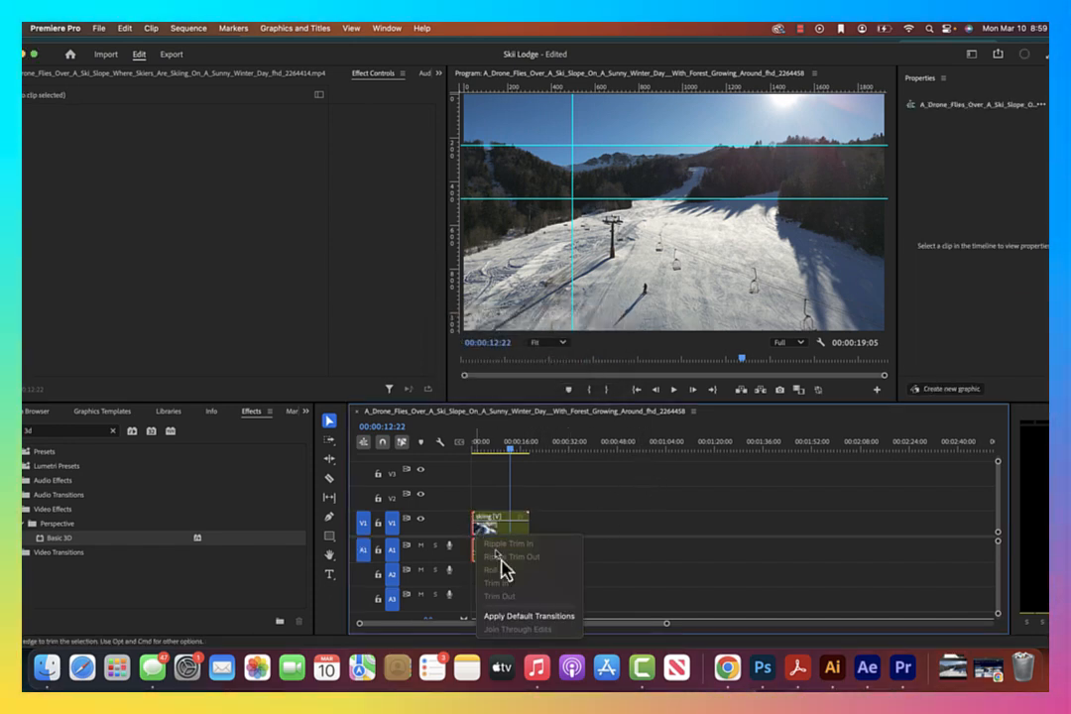
pyautogui.click(529, 617)
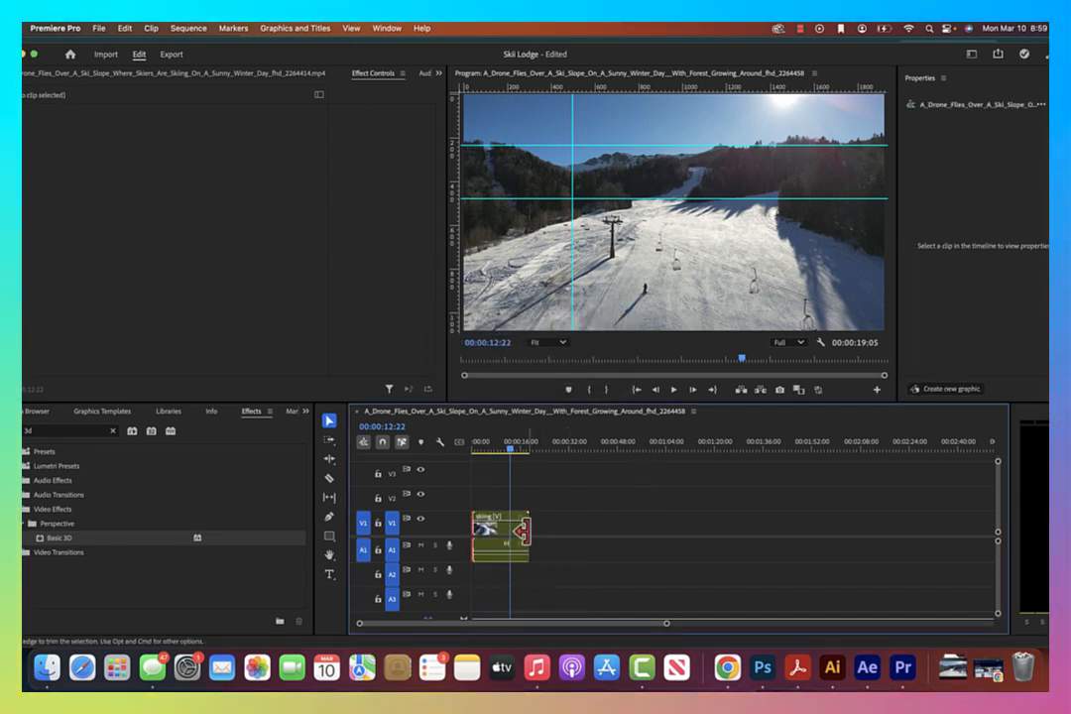
pyautogui.moveTo(512, 436); pyautogui.dragTo(454, 447)
pyautogui.press('space')
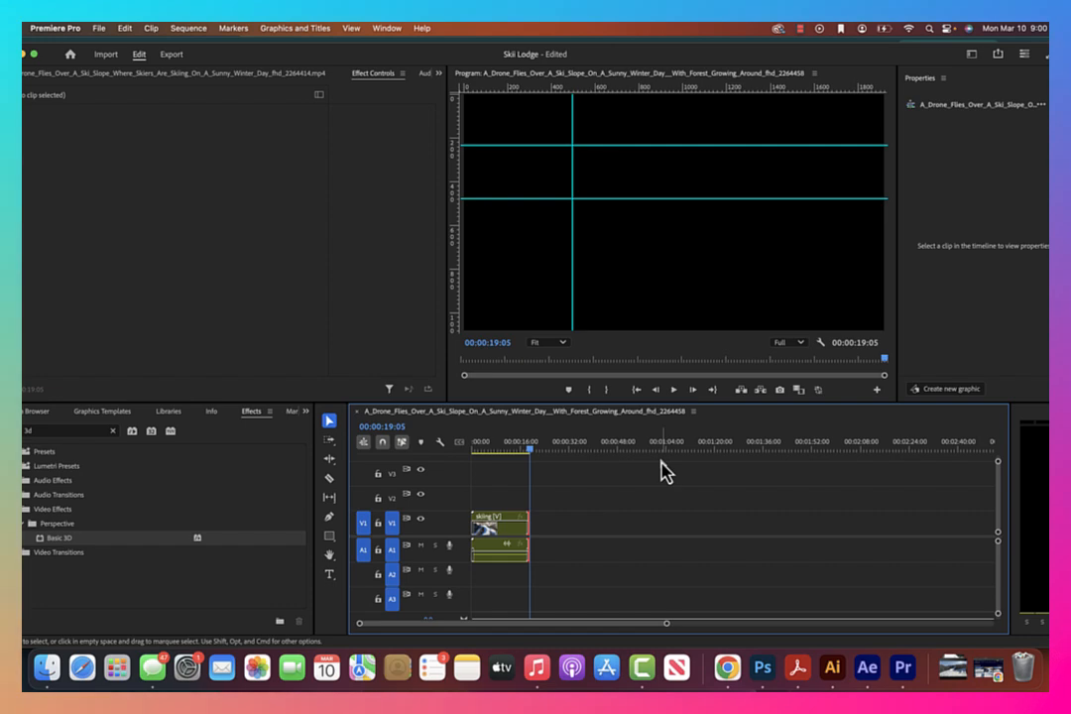
pyautogui.press('space')
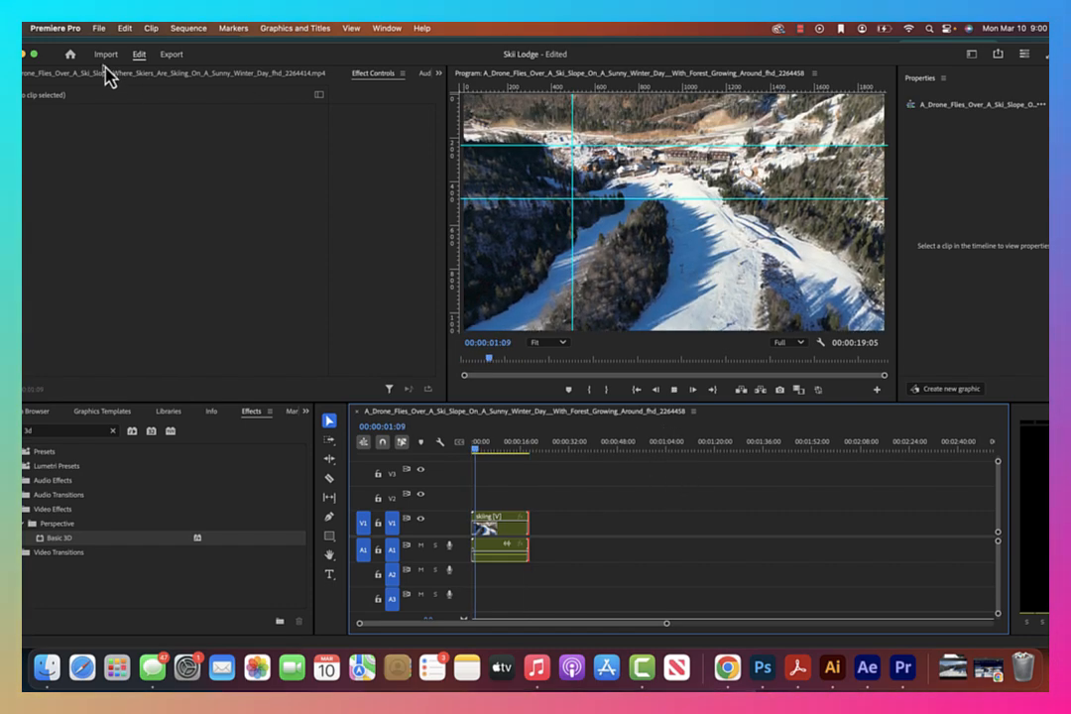
# Export the sequence as an H.264 media file named skicommercial
pyautogui.click(99, 30)
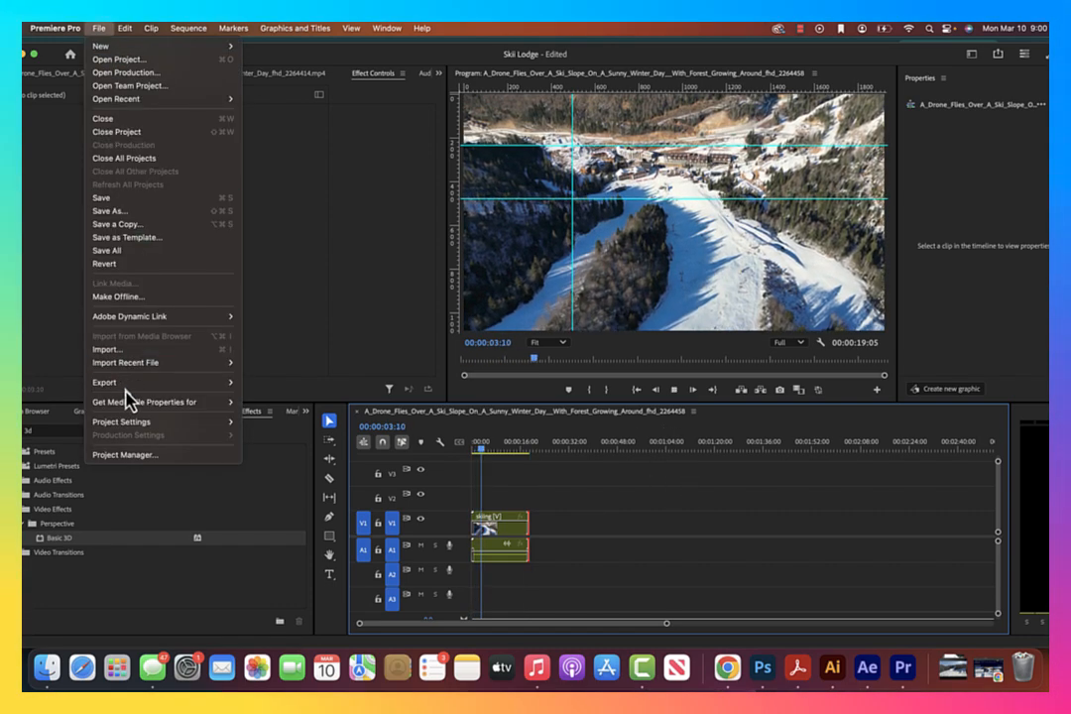
pyautogui.moveTo(130, 384)
pyautogui.click(259, 383)
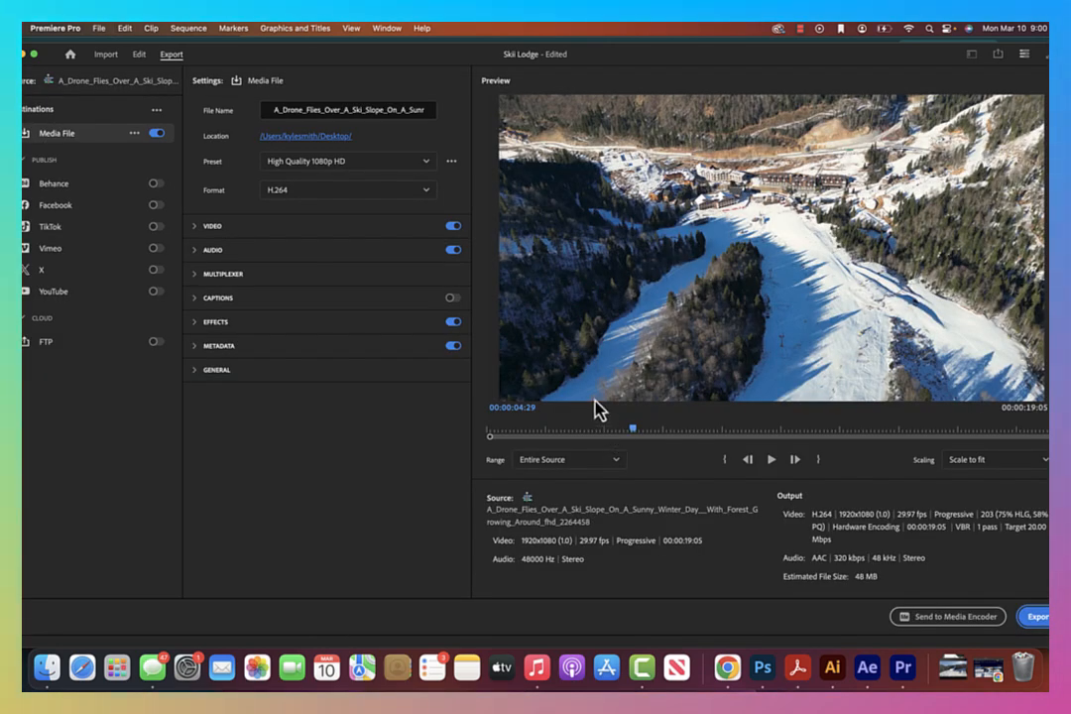
pyautogui.doubleClick(385, 109)
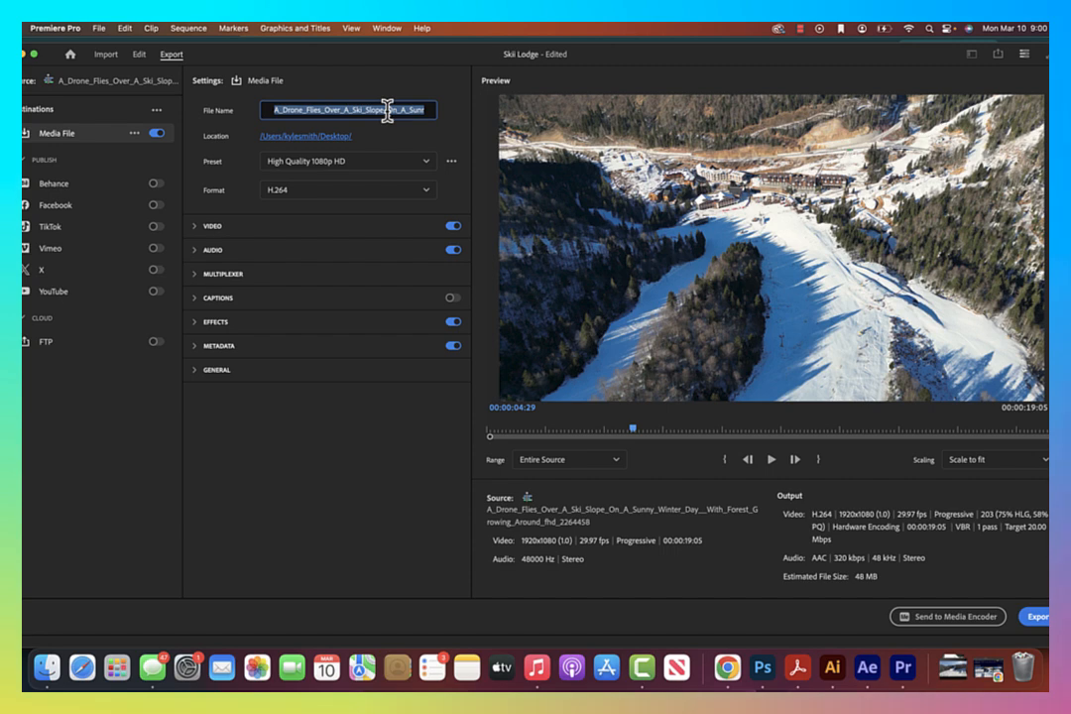
pyautogui.write('skicommercial')
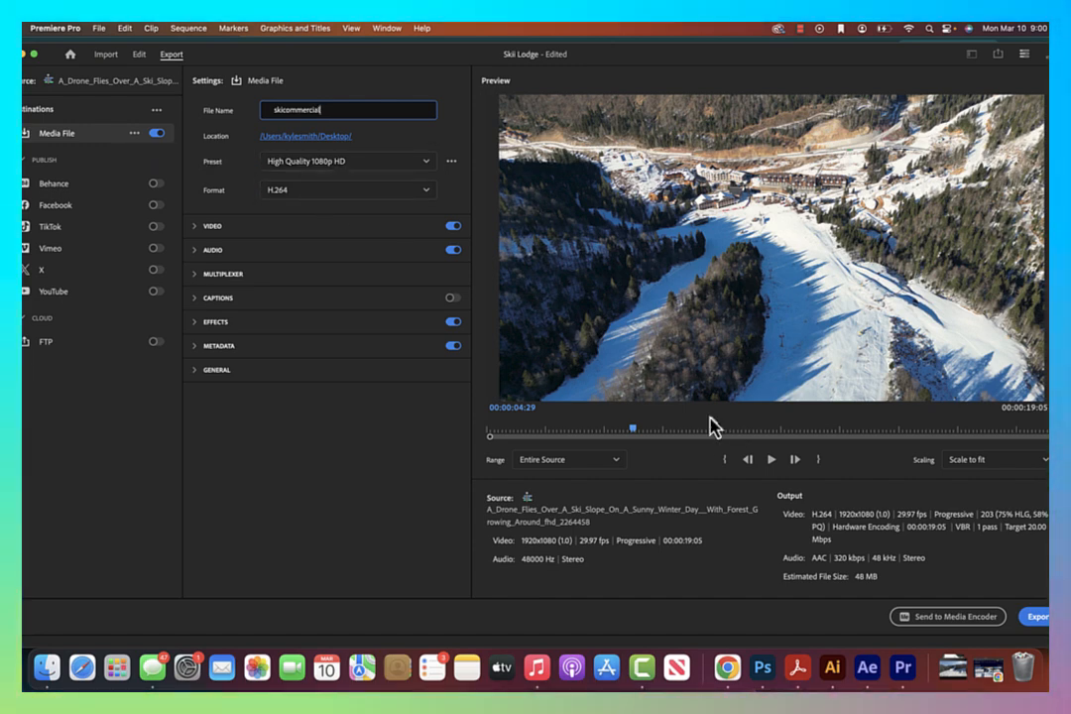
pyautogui.click(1034, 616)
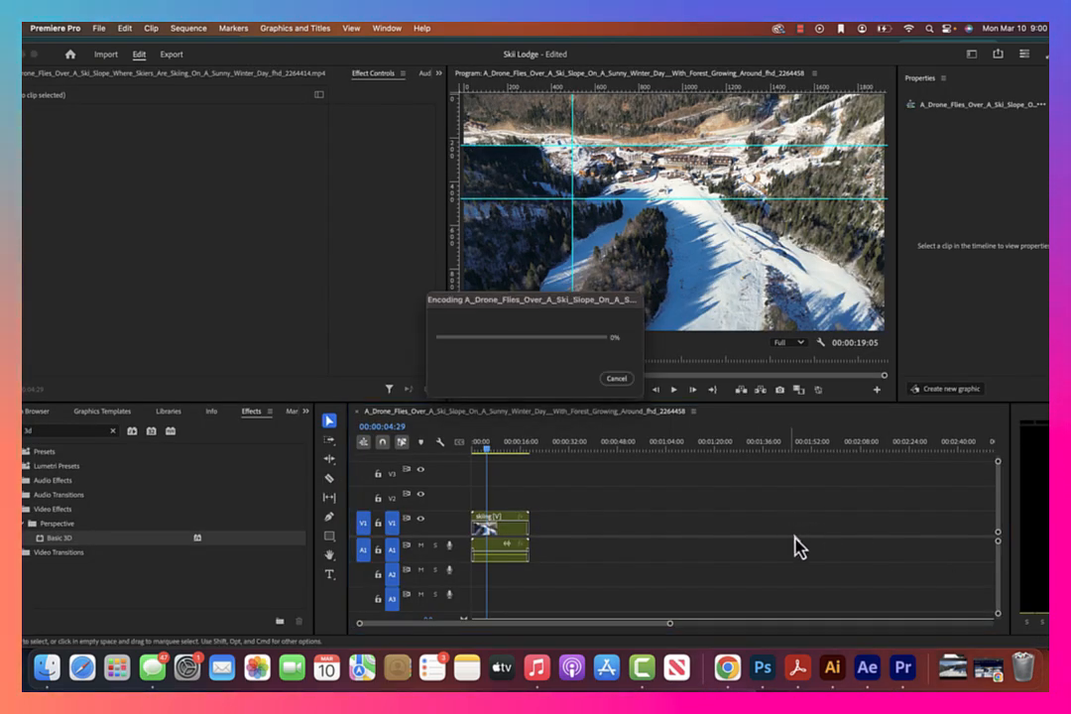